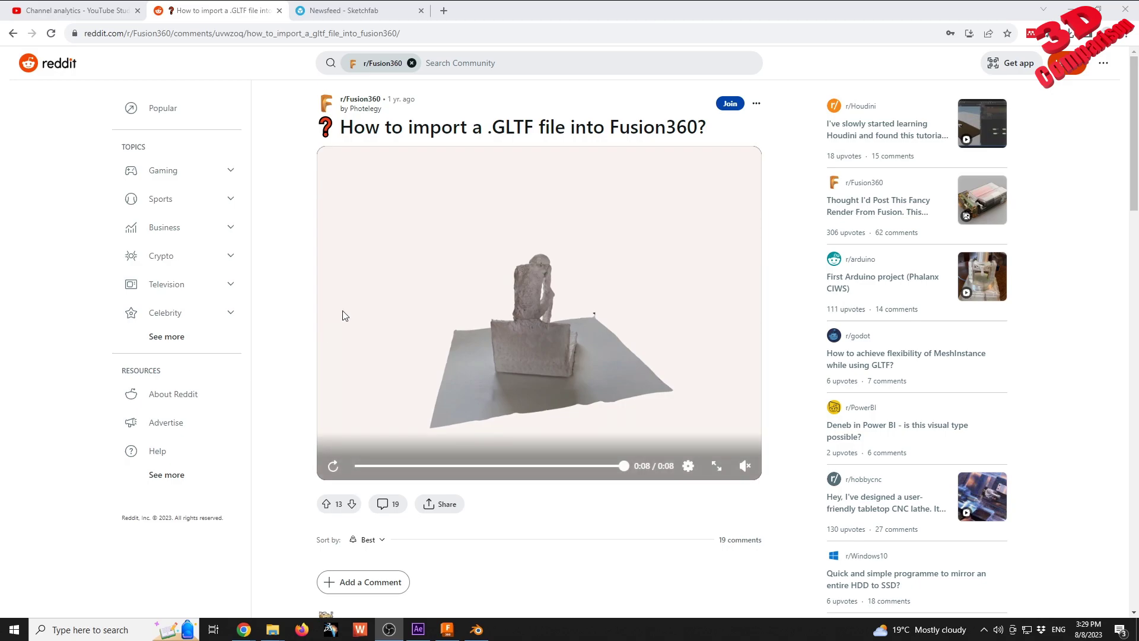
# Bring Fusion 360's empty Untitled design forward and show its INSERT options, including Insert Mesh.
pyautogui.moveTo(397, 102)
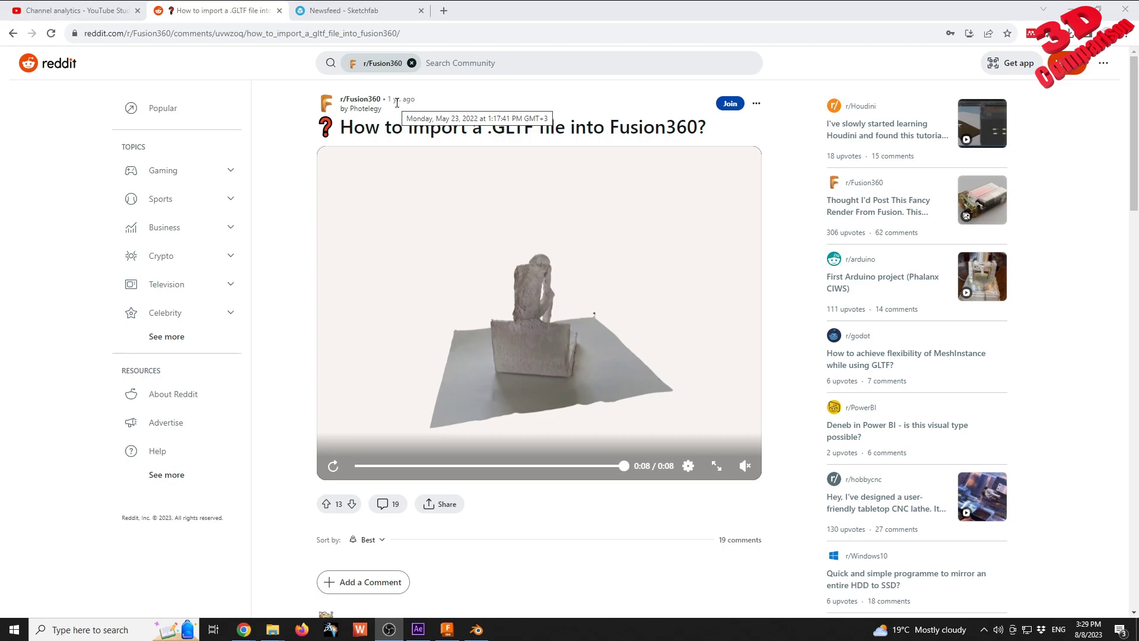
pyautogui.scroll(-6, 276, 346)
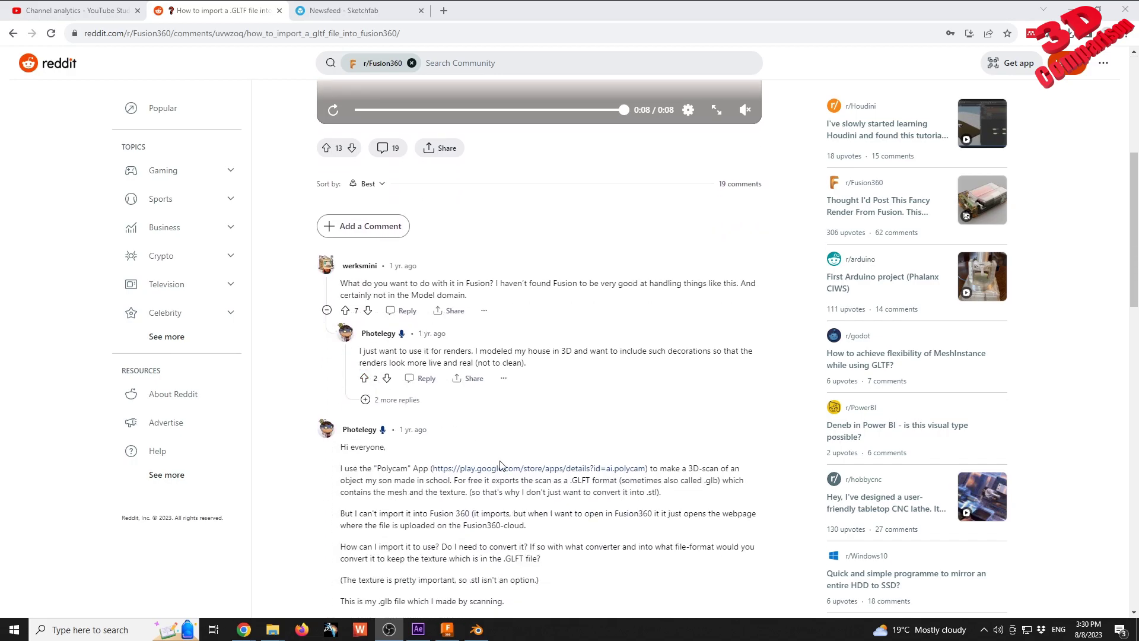
pyautogui.scroll(-2, 501, 466)
pyautogui.scroll(-4, 501, 466)
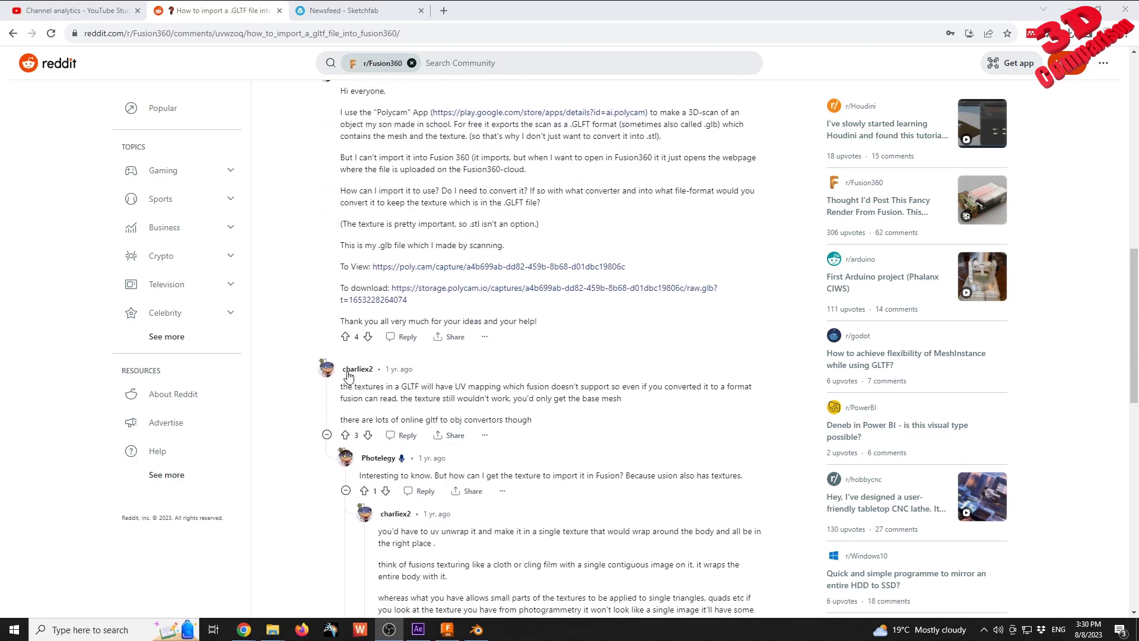
pyautogui.moveTo(356, 372)
pyautogui.click(447, 630)
pyautogui.click(676, 82)
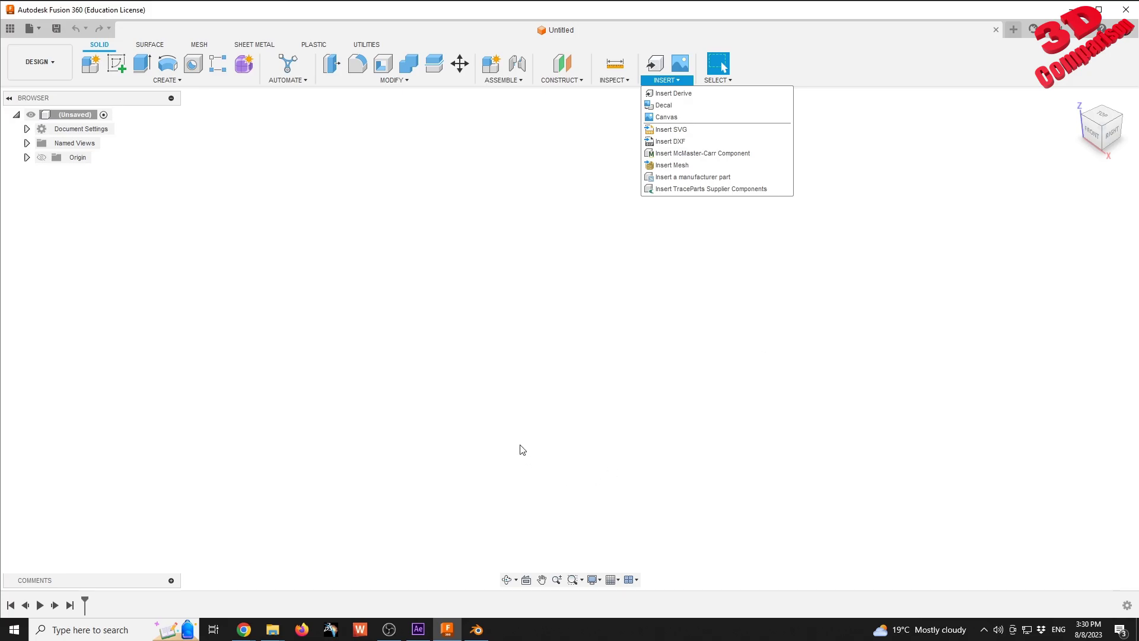
# Return to the Reddit GLTF-into-Fusion360 thread and read the replies suggesting Blender.
pyautogui.moveTo(243, 629)
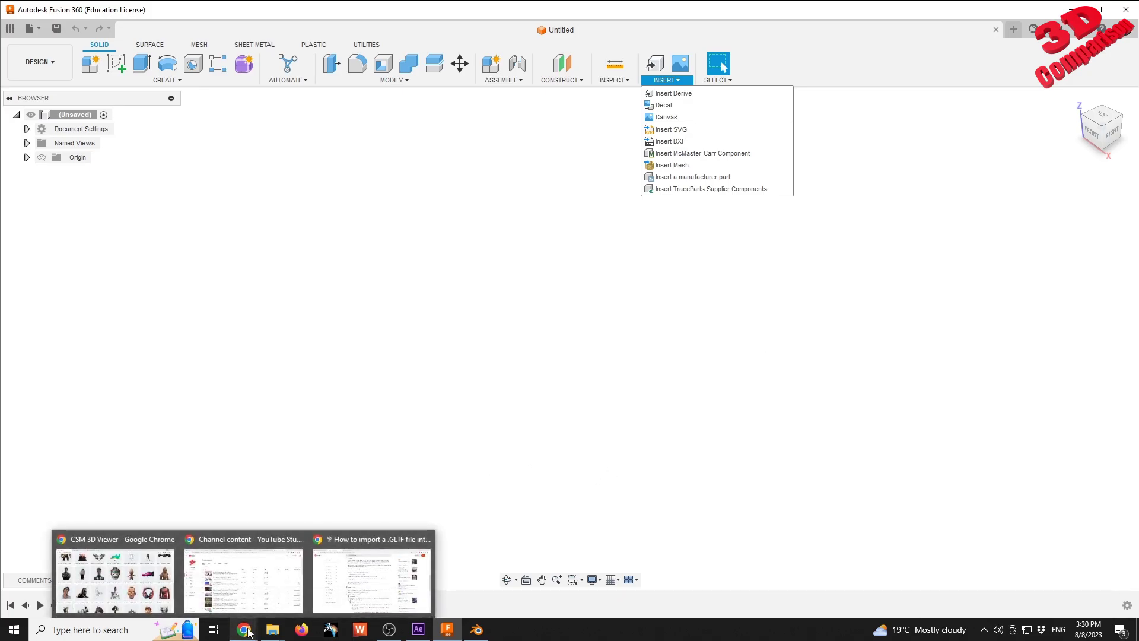
pyautogui.click(332, 575)
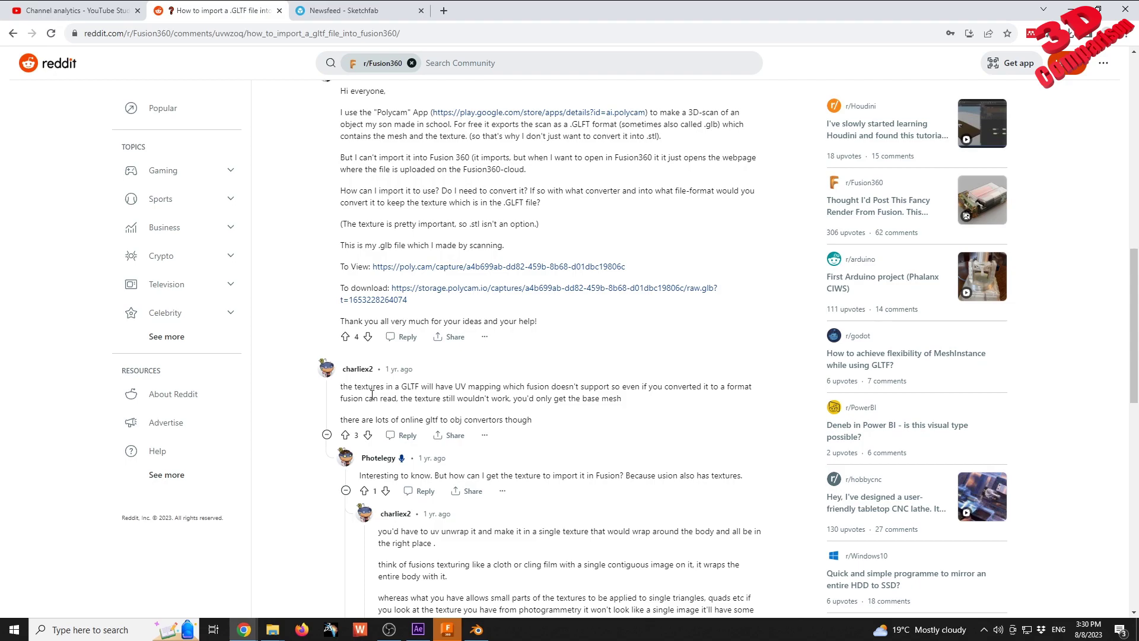
pyautogui.scroll(1, 372, 399)
pyautogui.scroll(9, 372, 398)
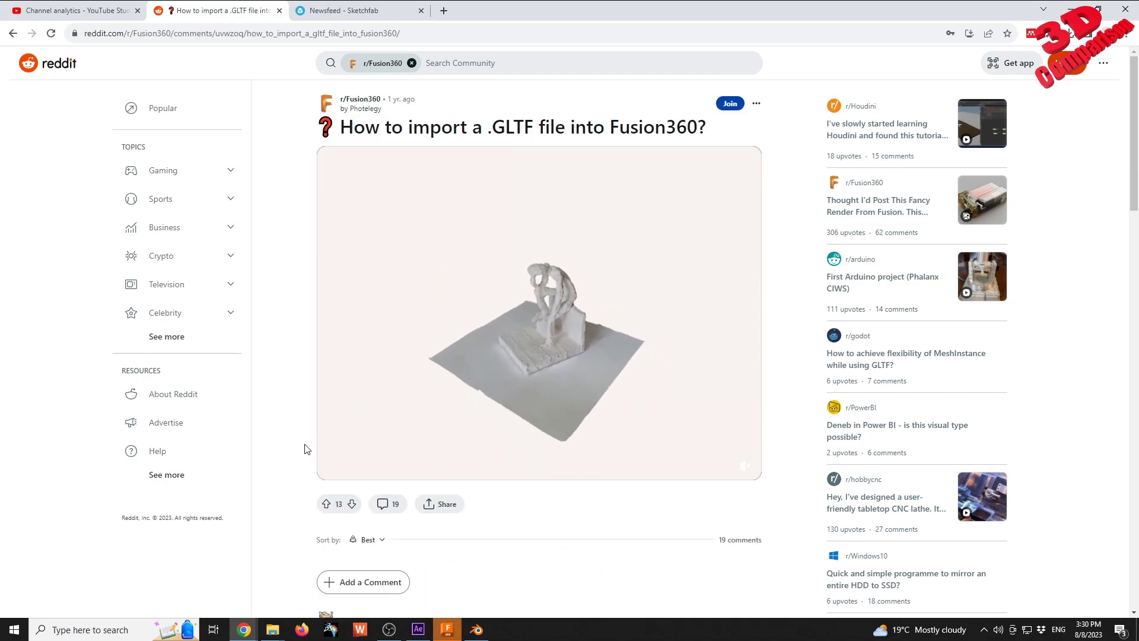
pyautogui.scroll(-20, 307, 449)
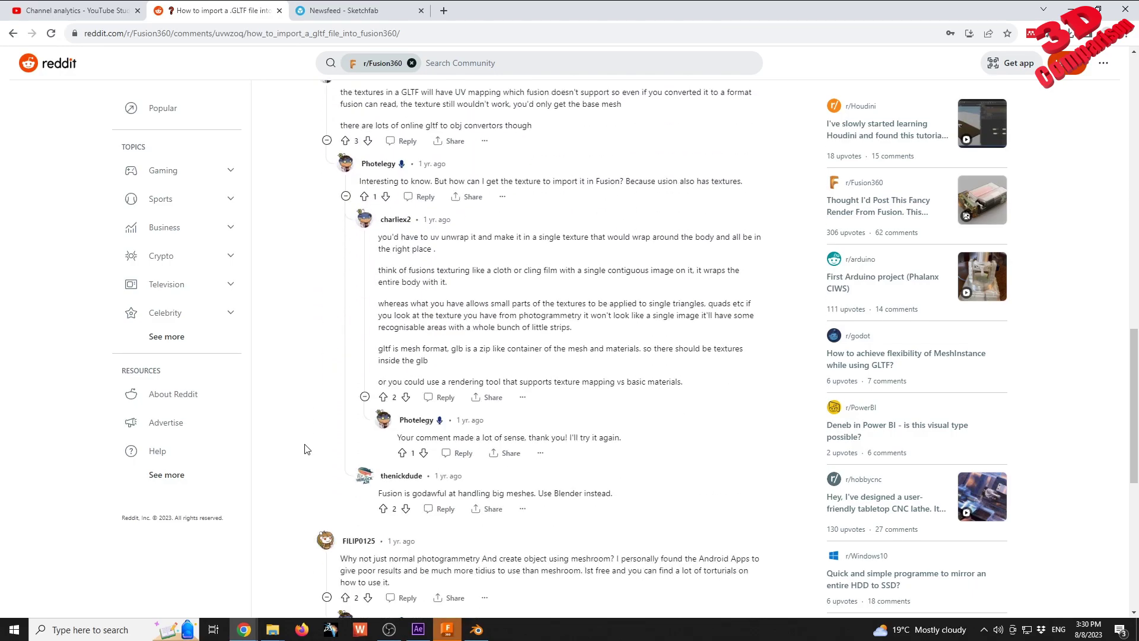
pyautogui.scroll(-7, 319, 279)
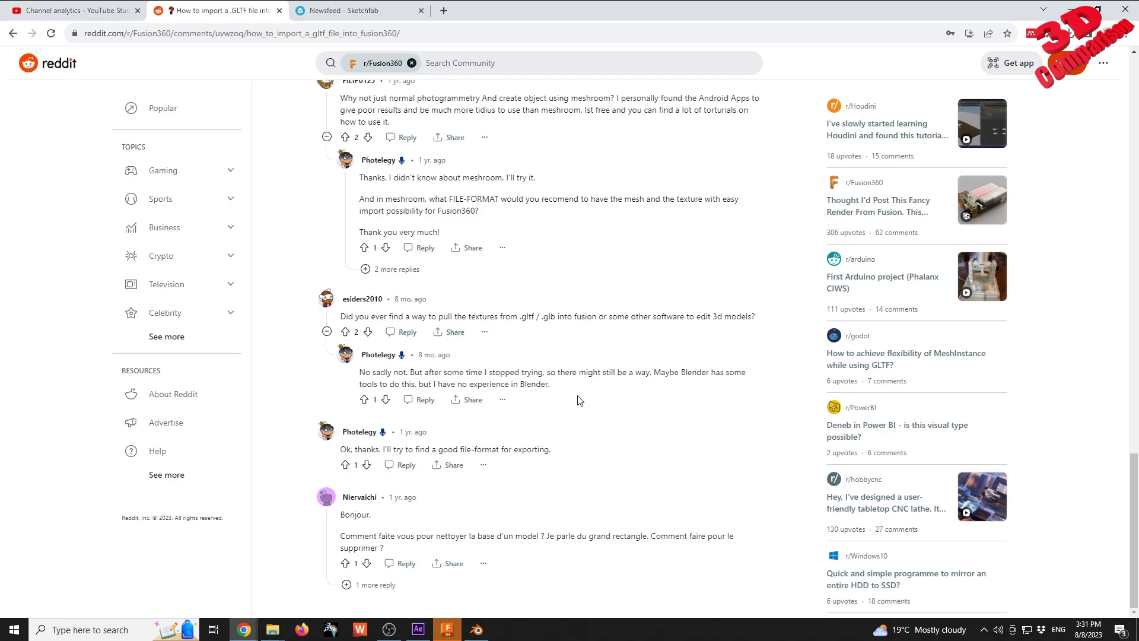
# Switch to the Old Rusty Car Sketchfab page and orbit the car to a level side view.
pyautogui.click(375, 12)
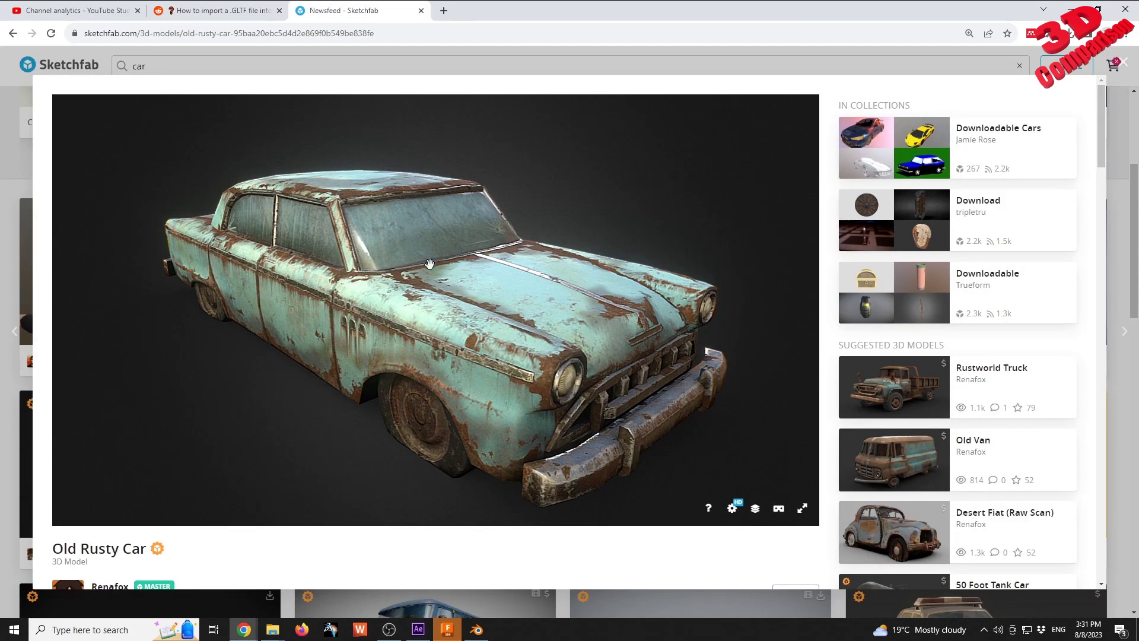
pyautogui.moveTo(457, 337); pyautogui.dragTo(522, 354)
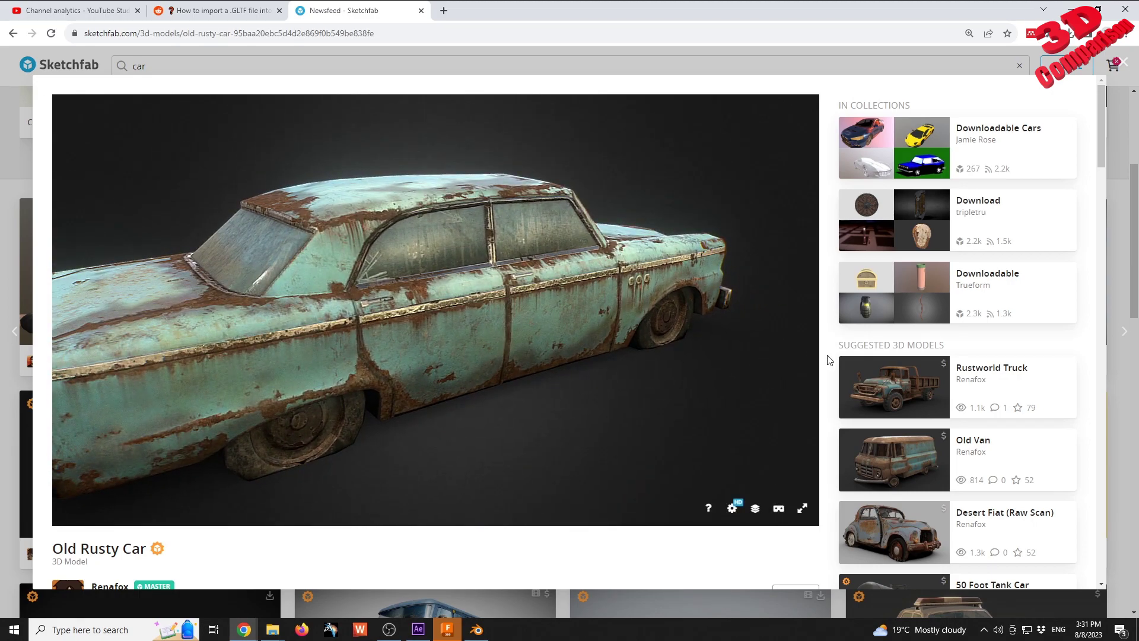
pyautogui.scroll(-1, 826, 356)
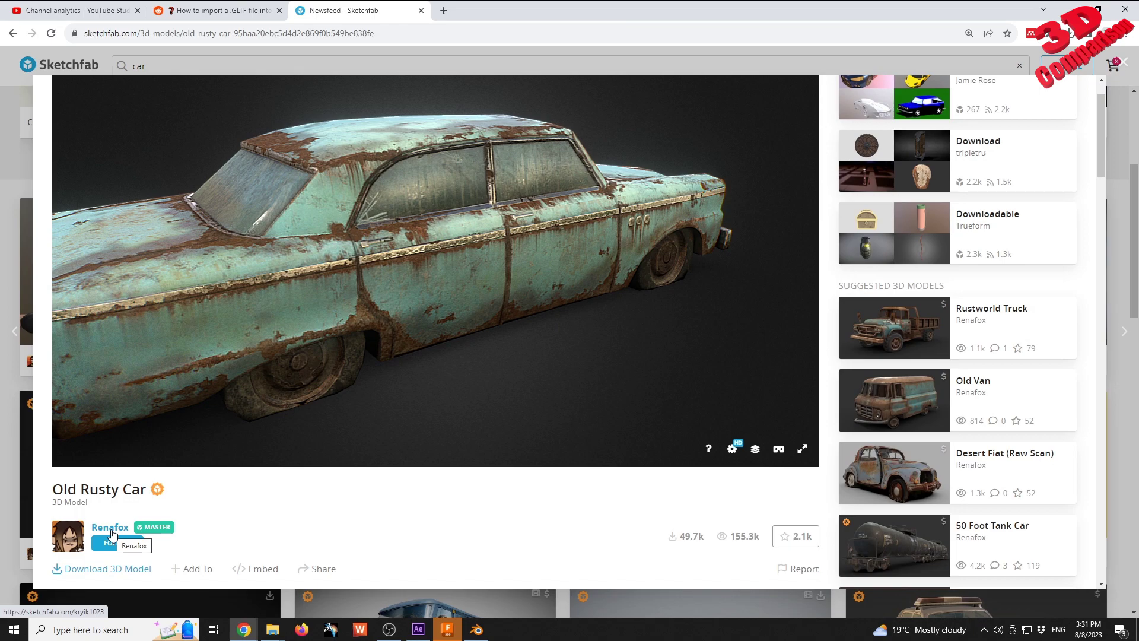
pyautogui.scroll(-1, 271, 513)
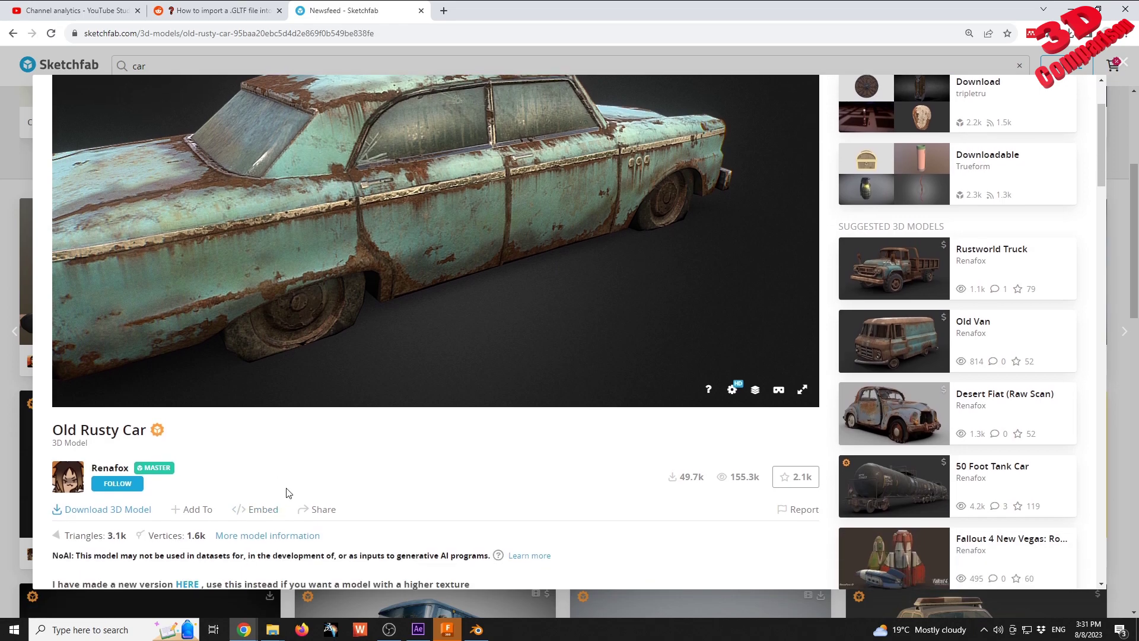
pyautogui.scroll(-1, 364, 491)
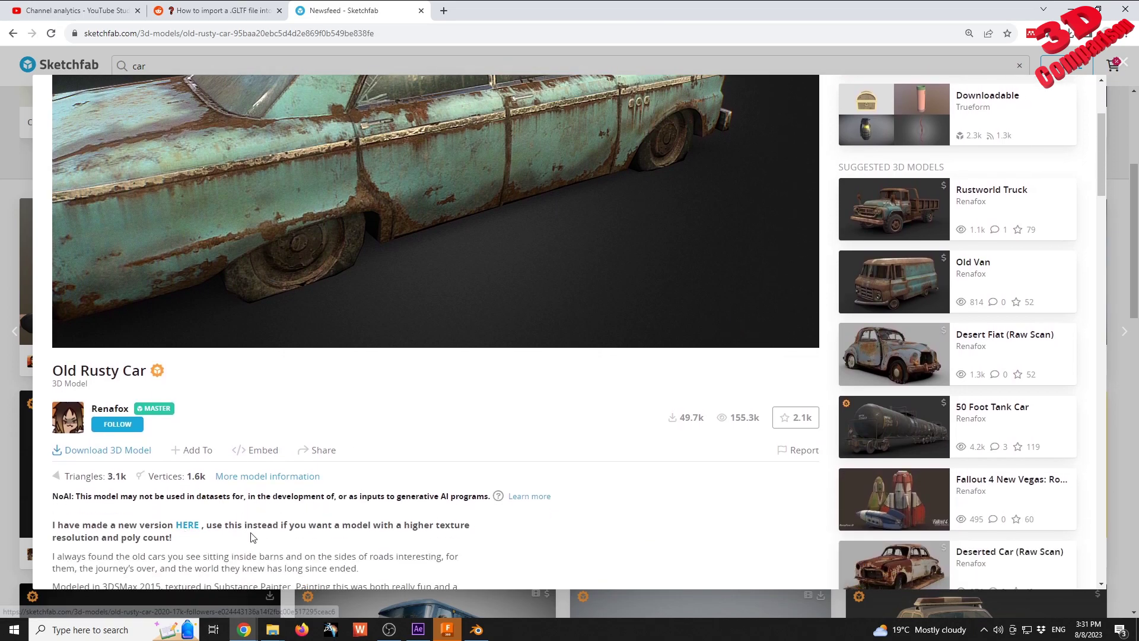
pyautogui.scroll(-1, 254, 533)
# Open the model's free download options and point out the glTF format.
pyautogui.moveTo(117, 529); pyautogui.dragTo(202, 529)
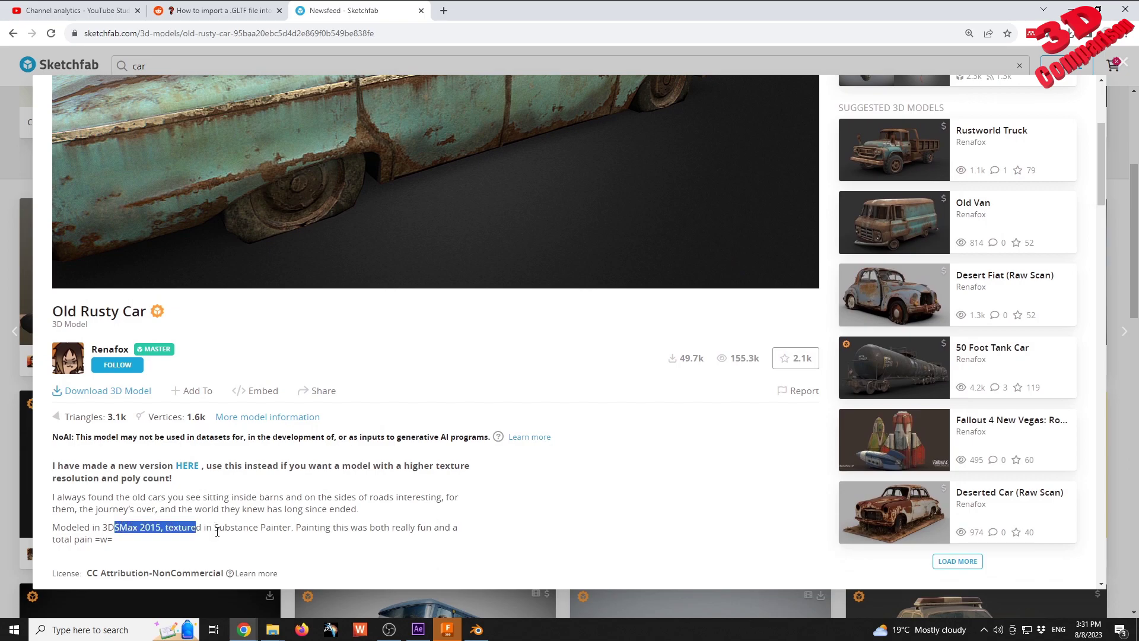
pyautogui.click(212, 529)
pyautogui.scroll(2, 354, 502)
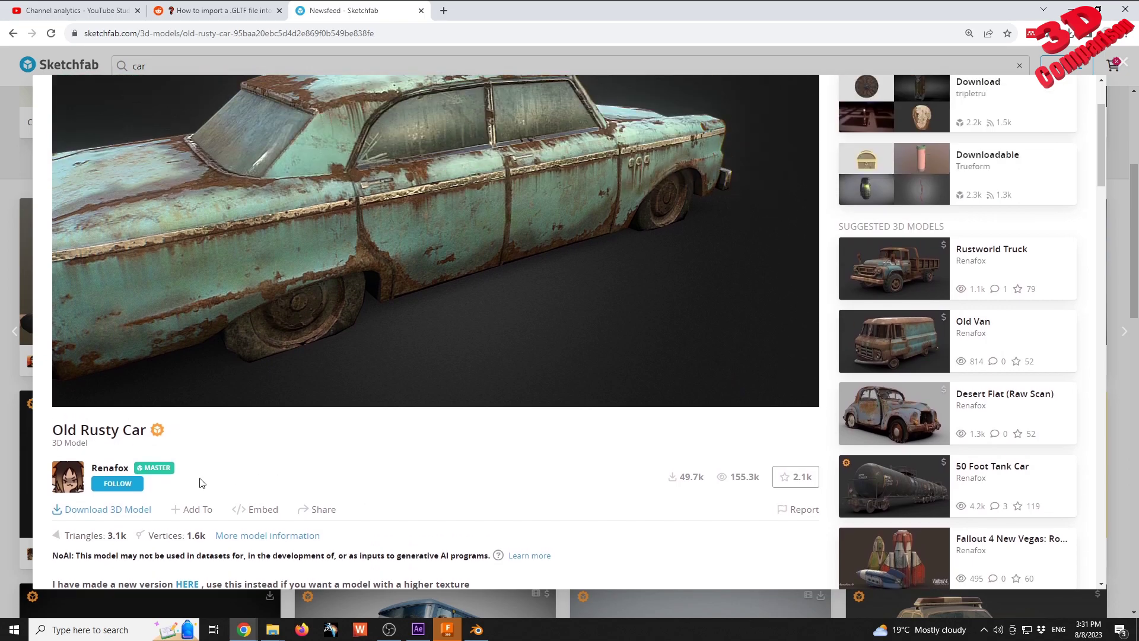
pyautogui.click(128, 512)
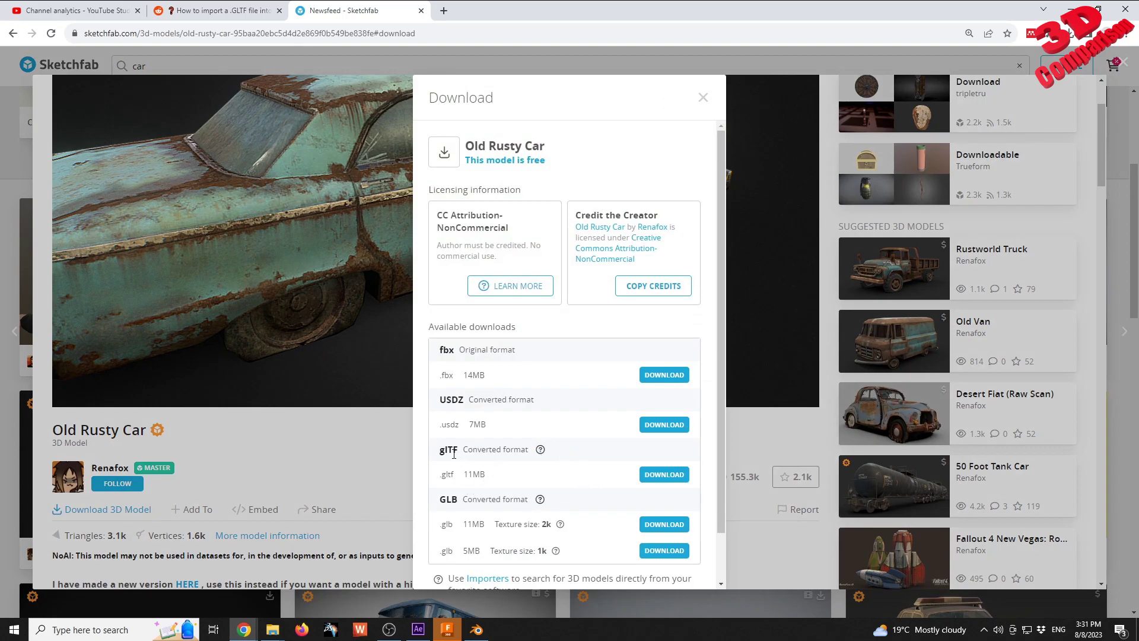
pyautogui.moveTo(441, 451); pyautogui.dragTo(458, 450)
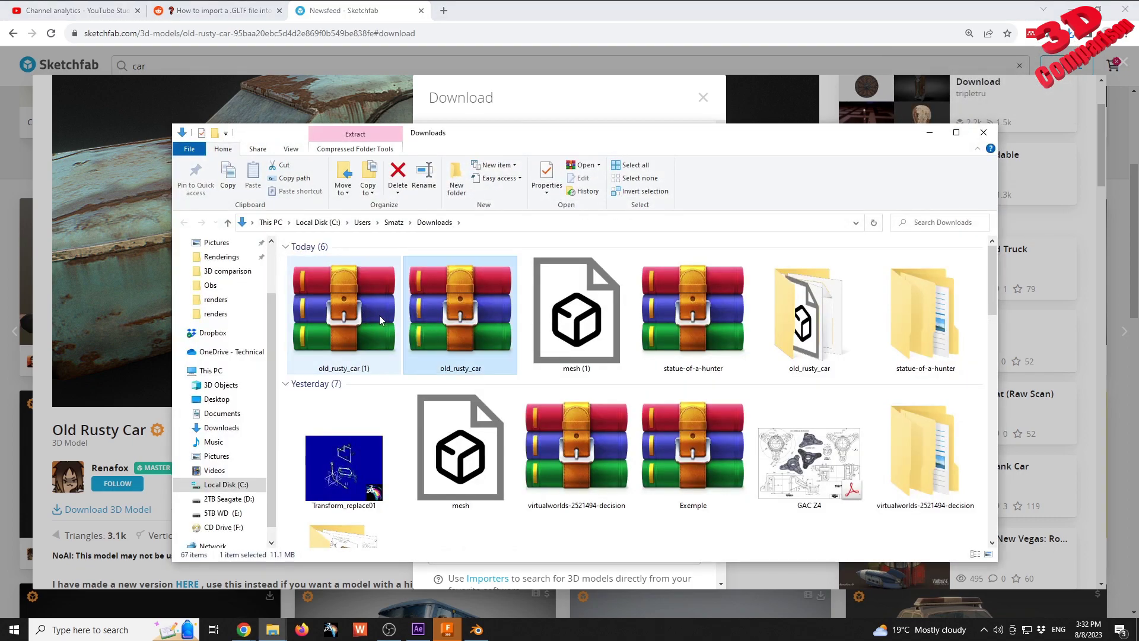
# Extract old_rusty_car (1).zip with WinRAR into its own folder and open it.
pyautogui.moveTo(362, 308); pyautogui.dragTo(963, 339)
pyautogui.moveTo(964, 339); pyautogui.dragTo(917, 290, button='right')
pyautogui.click(1011, 328)
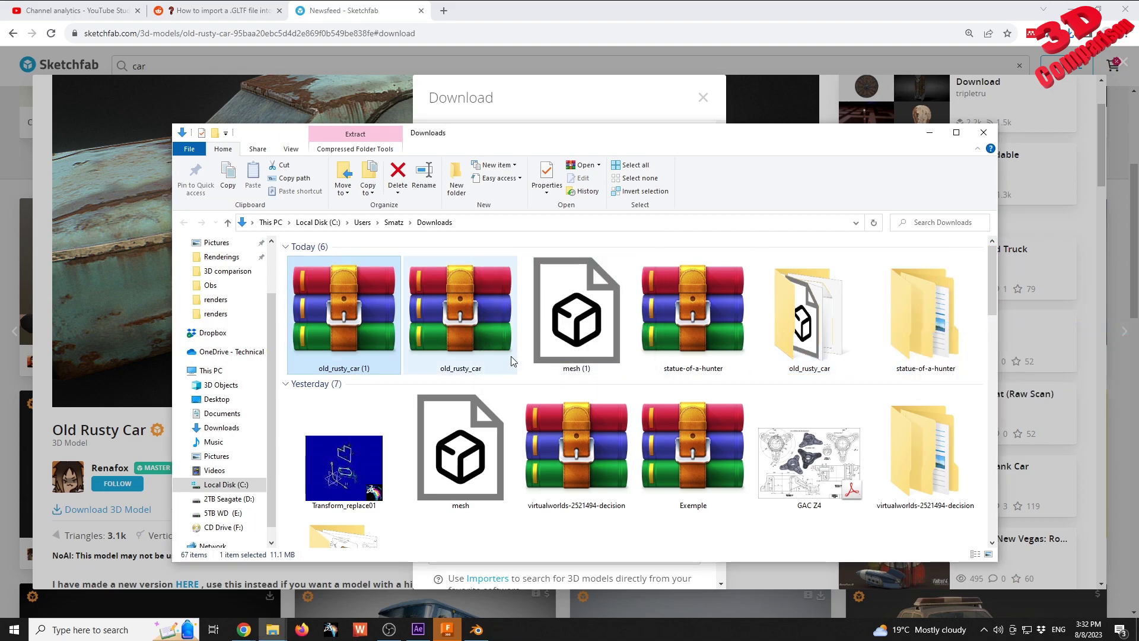
pyautogui.click(806, 303)
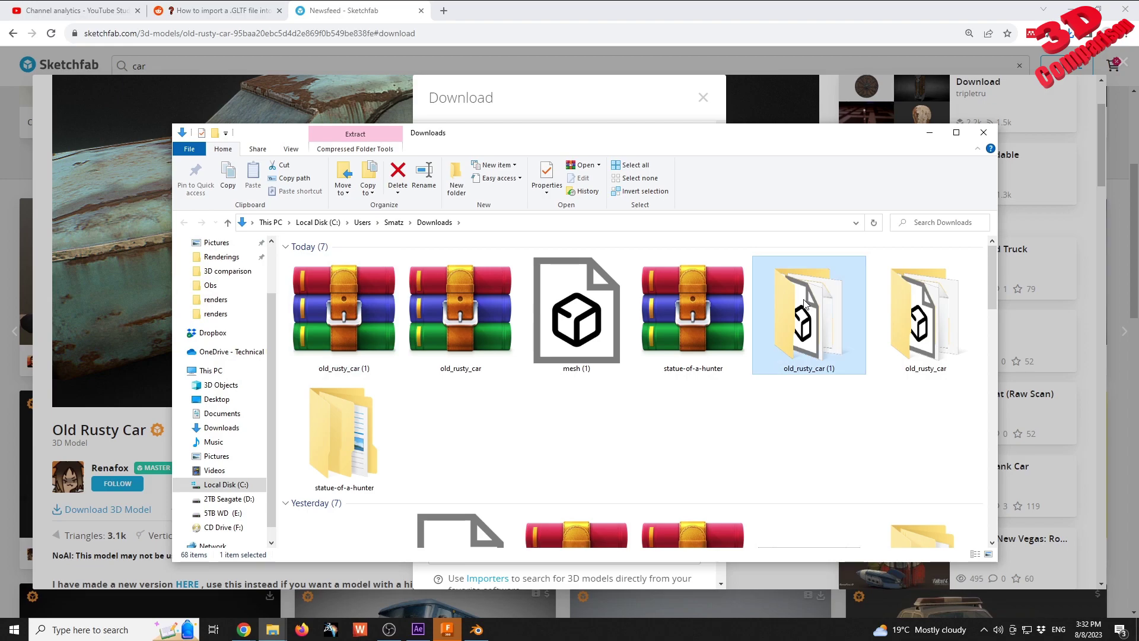
pyautogui.press('Return')
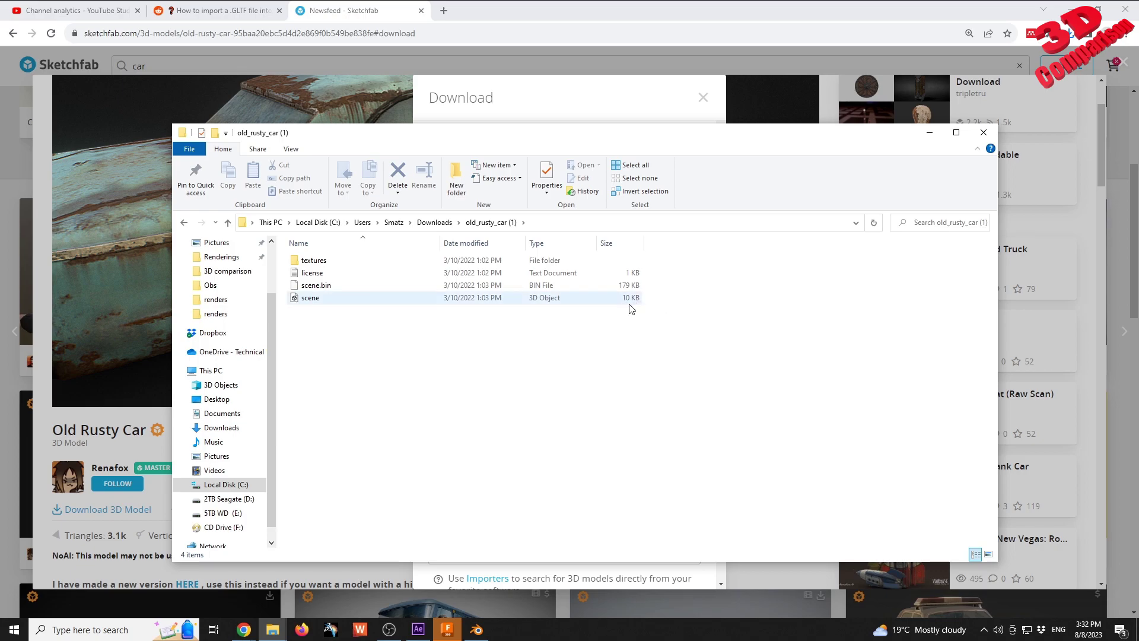
# Look inside the textures subfolder, return to old_rusty_car (1), and minimize Explorer.
pyautogui.click(318, 260)
pyautogui.doubleClick(318, 259)
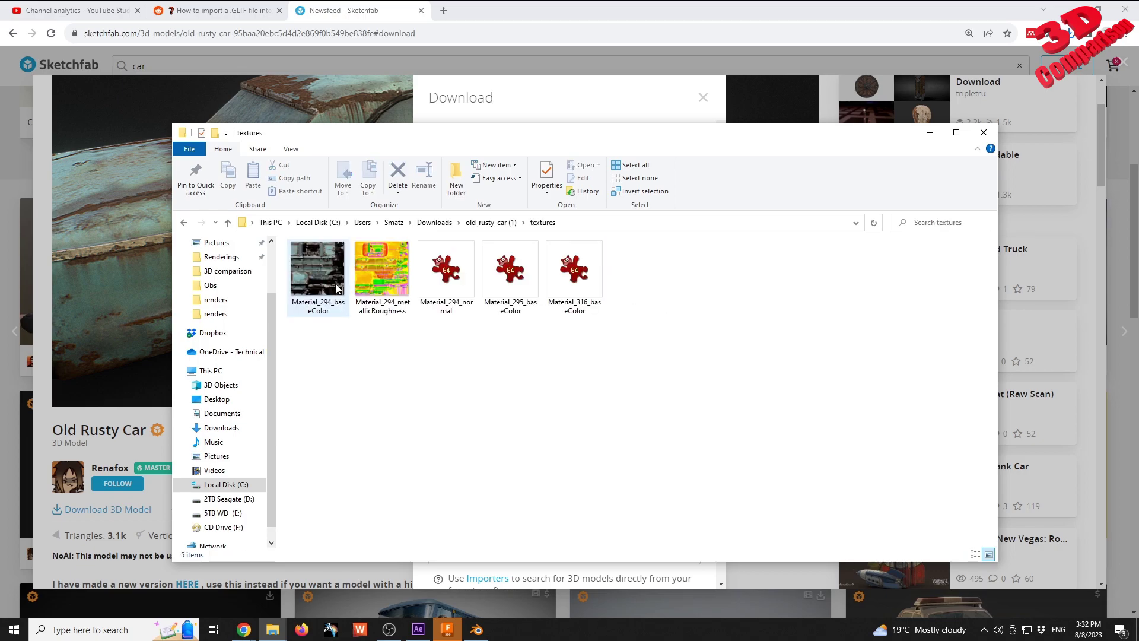
pyautogui.click(184, 223)
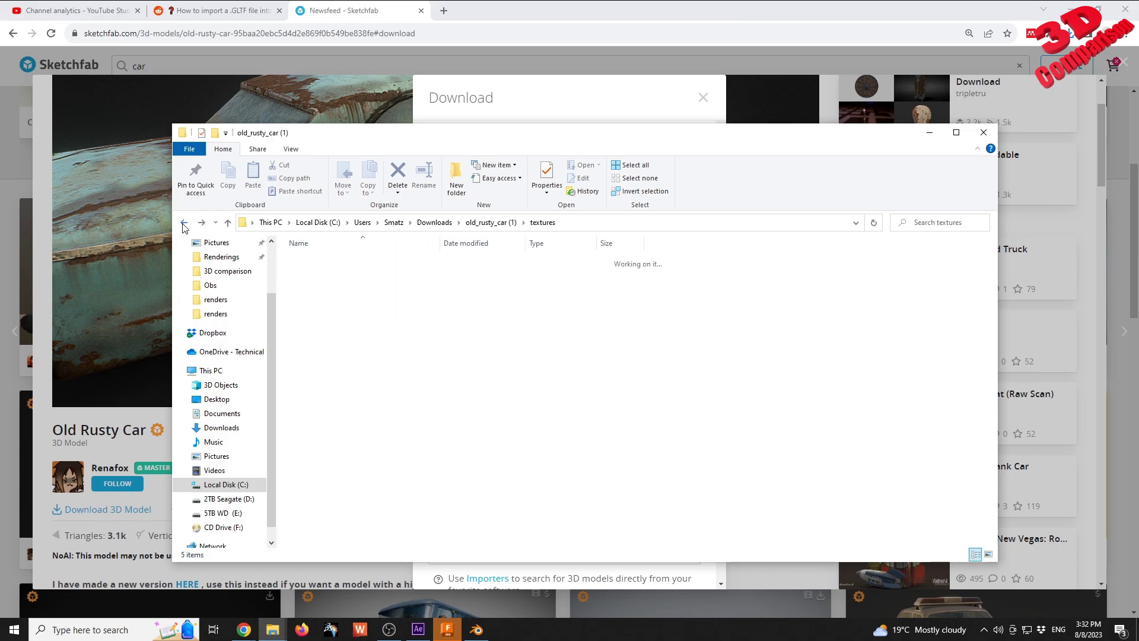
pyautogui.click(930, 133)
# Check Fusion 360's Insert Mesh option, then switch over to Blender.
pyautogui.hotkey('alt', 'Tab')
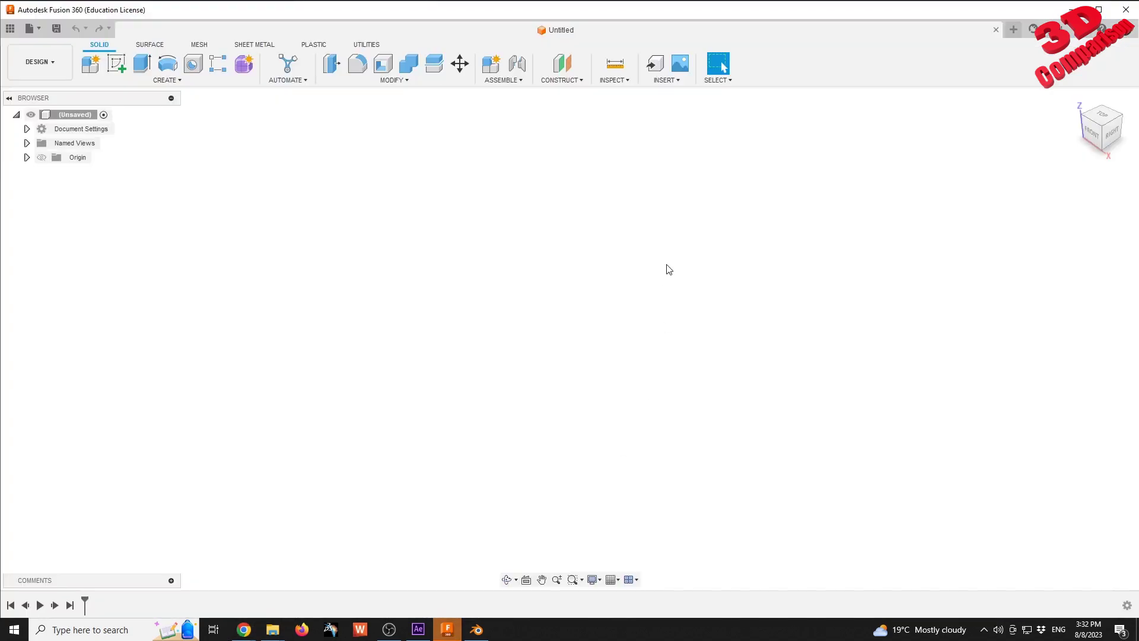
pyautogui.click(666, 80)
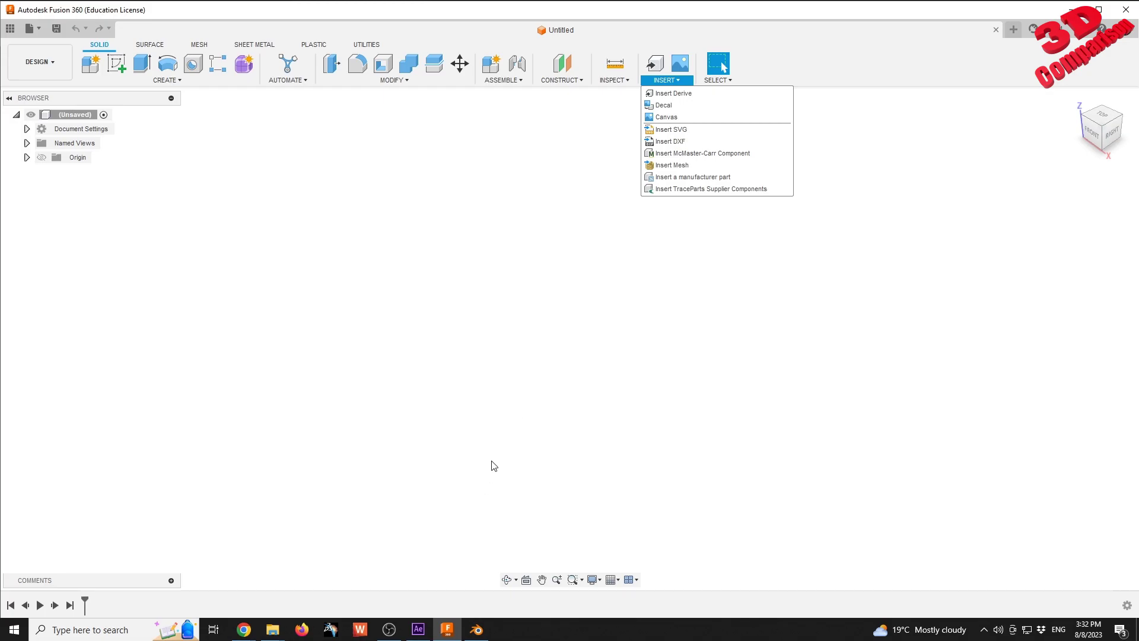
pyautogui.click(479, 630)
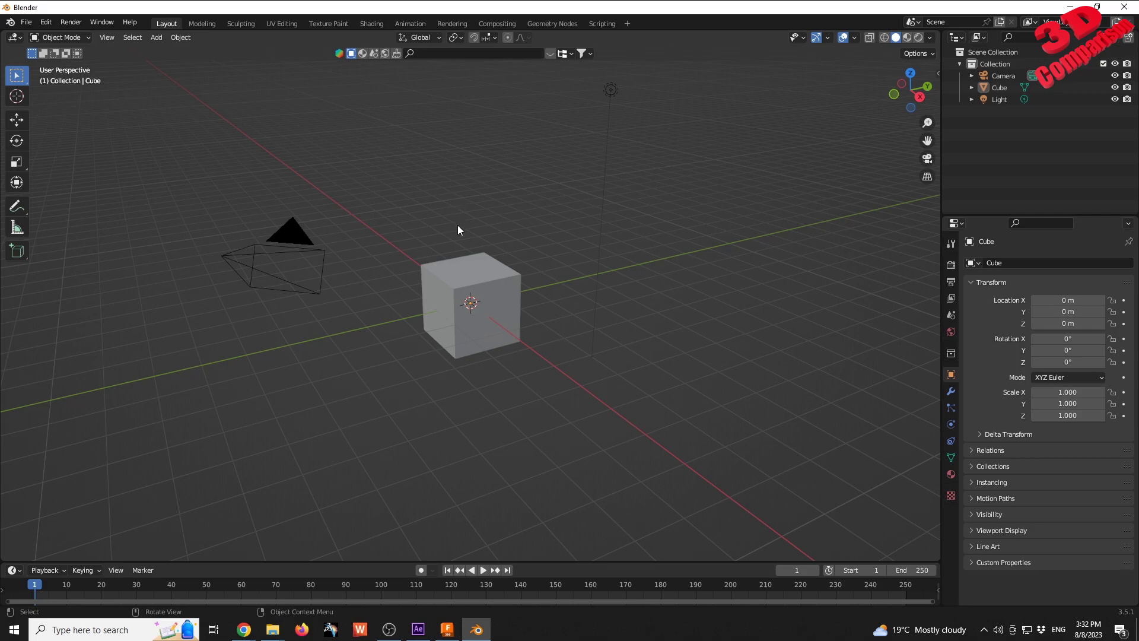
# Show Blender's File > Import submenu listing glTF 2.0, FBX, Wavefront OBJ and STL.
pyautogui.moveTo(475, 240)
pyautogui.mouseDown(button='middle')
pyautogui.moveTo(500, 236)
pyautogui.moveTo(491, 233)
pyautogui.mouseUp(button='middle')
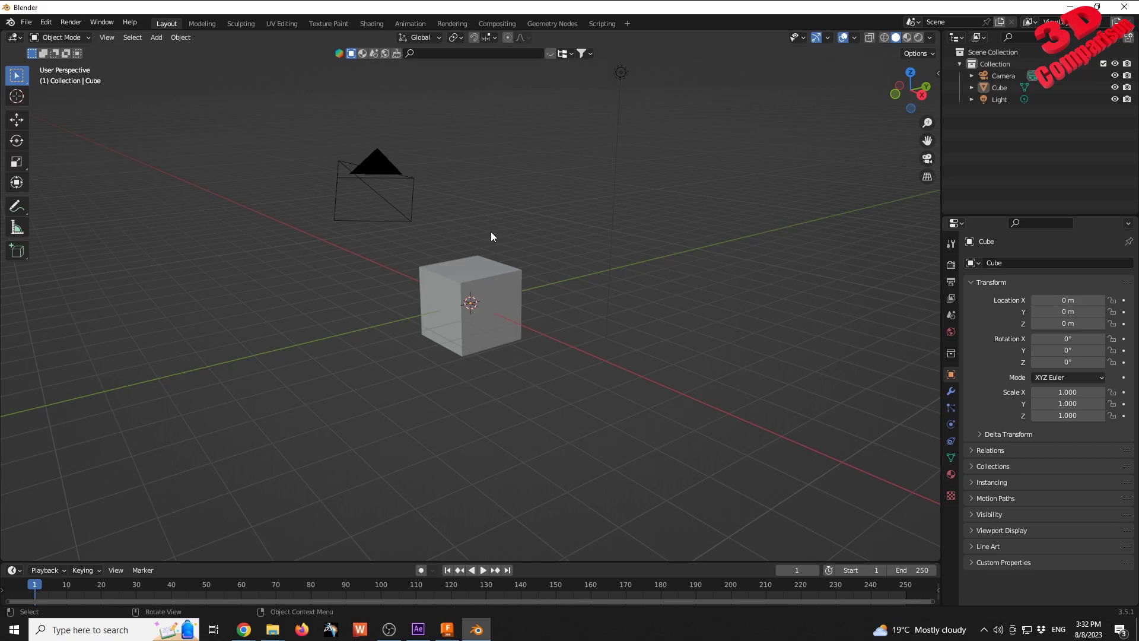
pyautogui.click(29, 24)
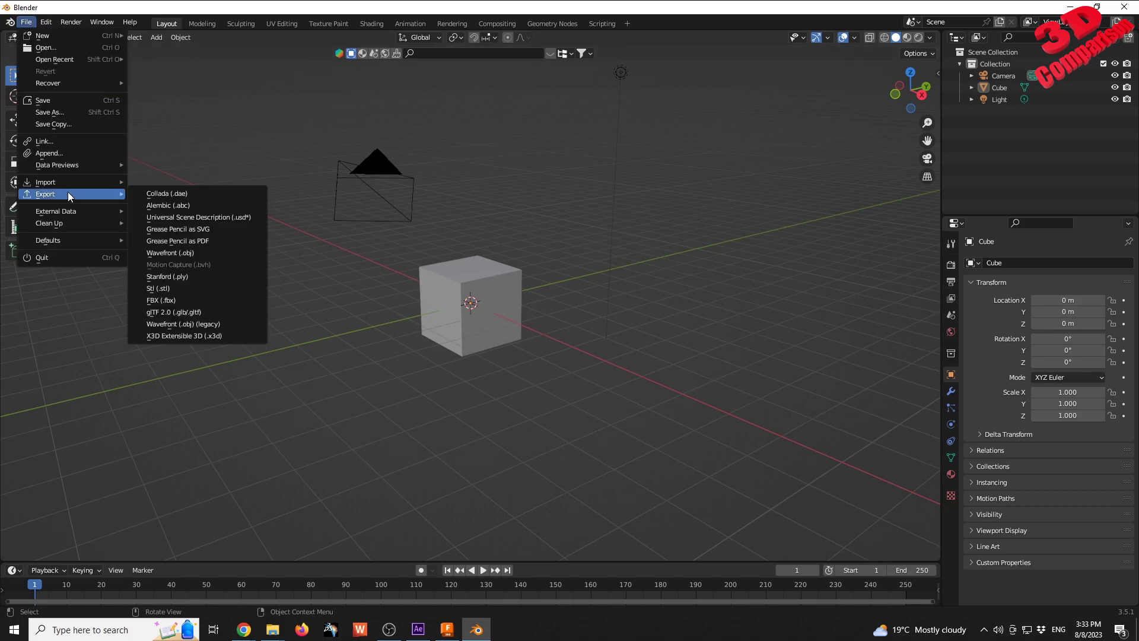
pyautogui.moveTo(74, 180)
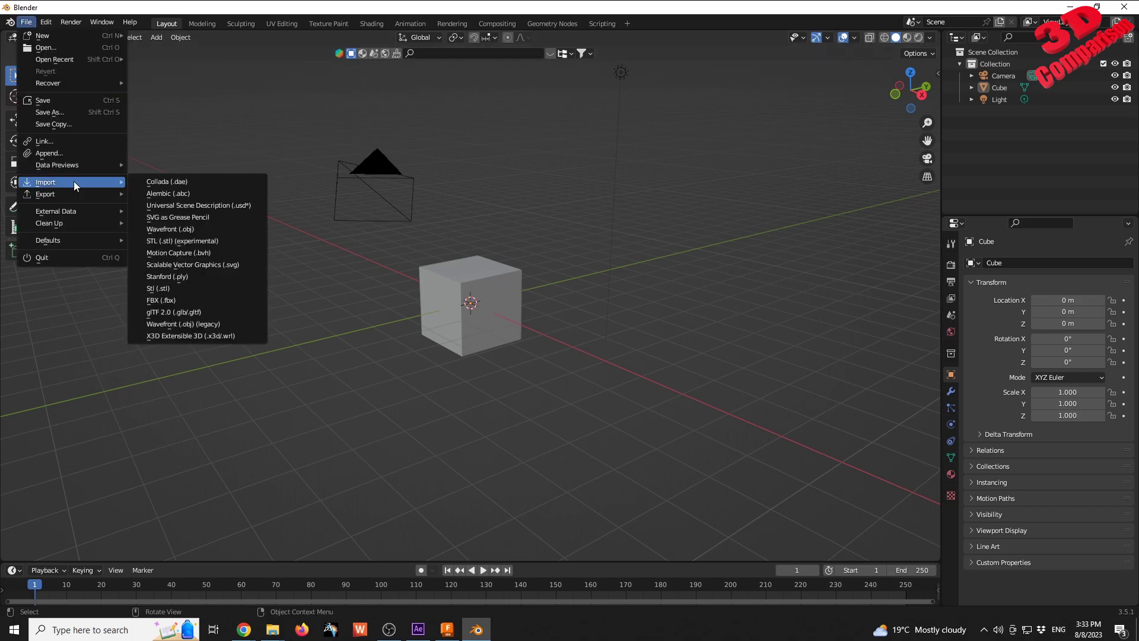
# Import scene.gltf from Downloads > old_rusty_car (1) as a glTF 2.0 file.
pyautogui.click(192, 313)
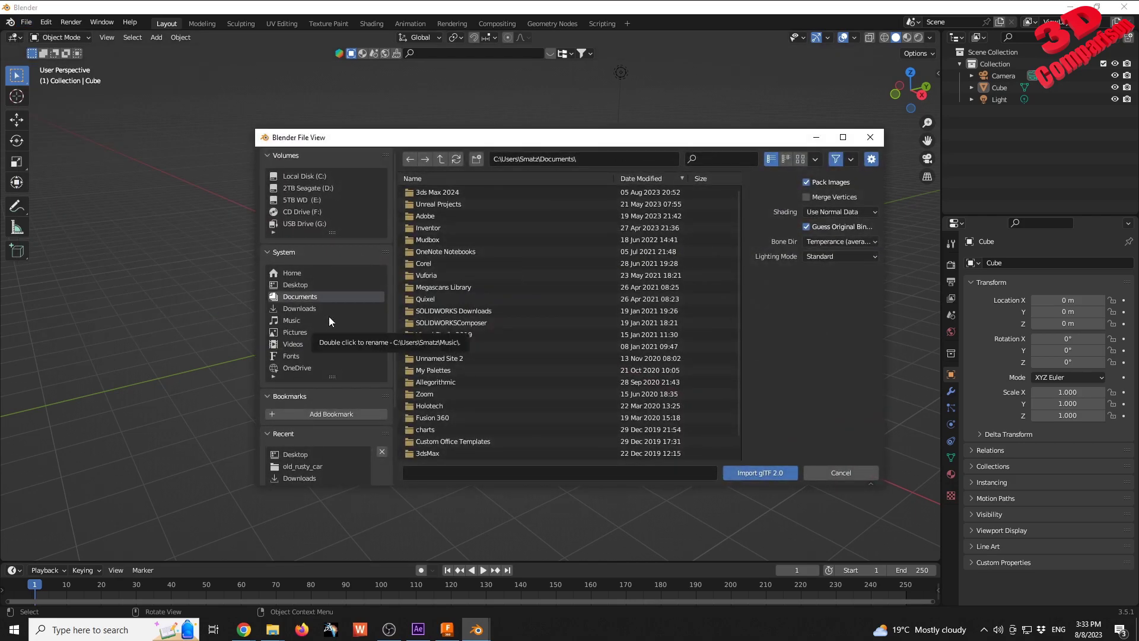
pyautogui.click(304, 309)
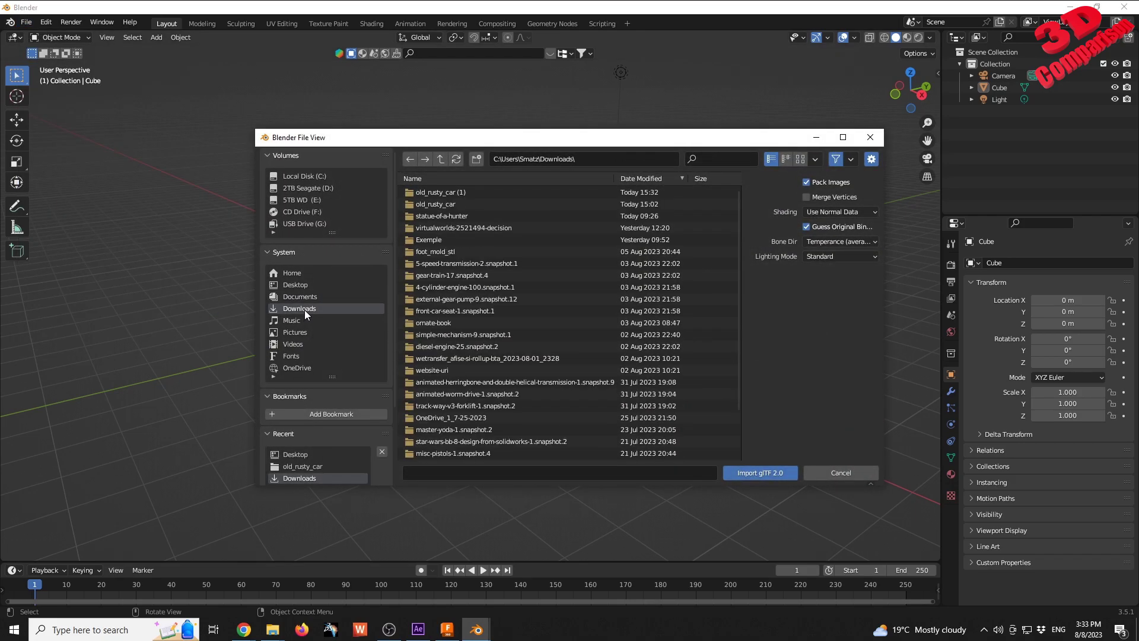
pyautogui.doubleClick(452, 194)
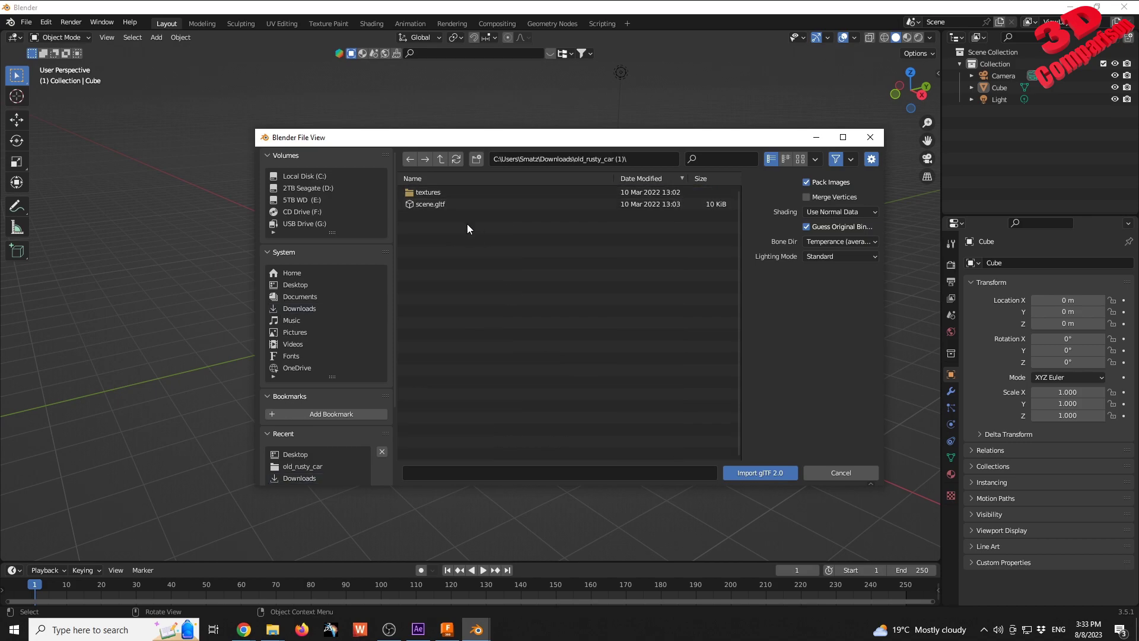
pyautogui.click(440, 203)
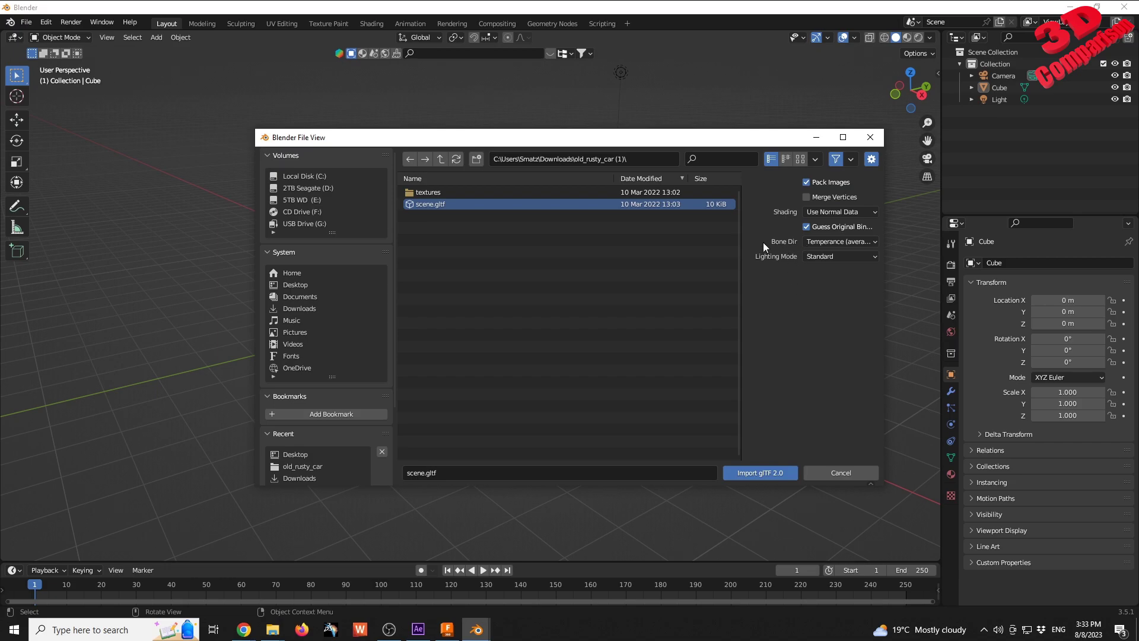
pyautogui.click(767, 470)
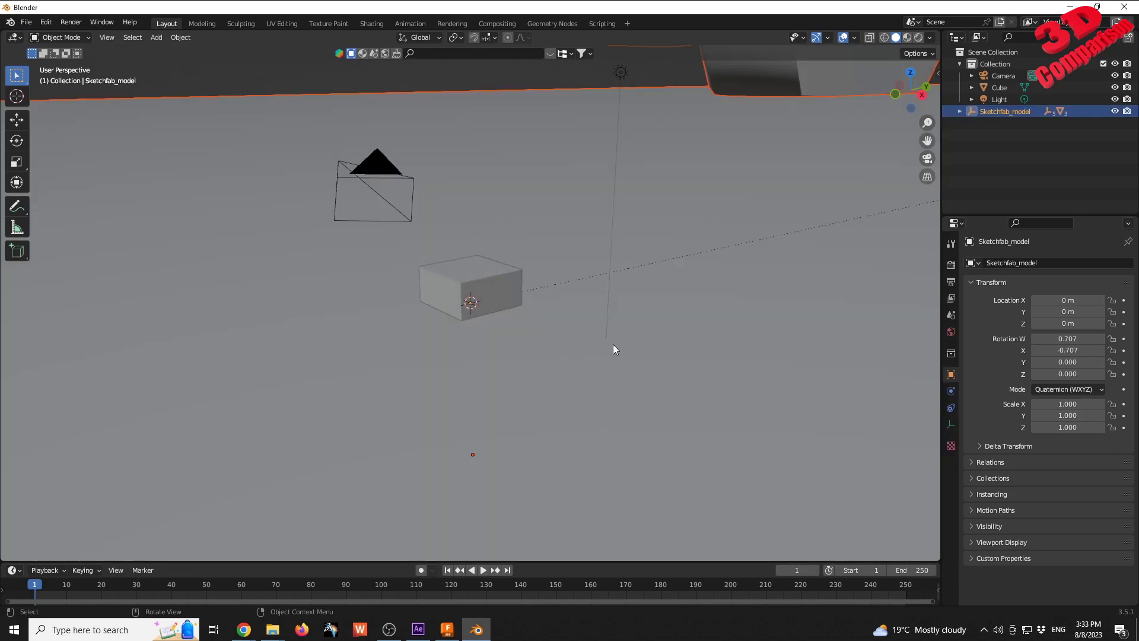
# Frame and deselect the car, then switch to Material Preview to show its rusty blue paint.
pyautogui.scroll(-10, 600, 278)
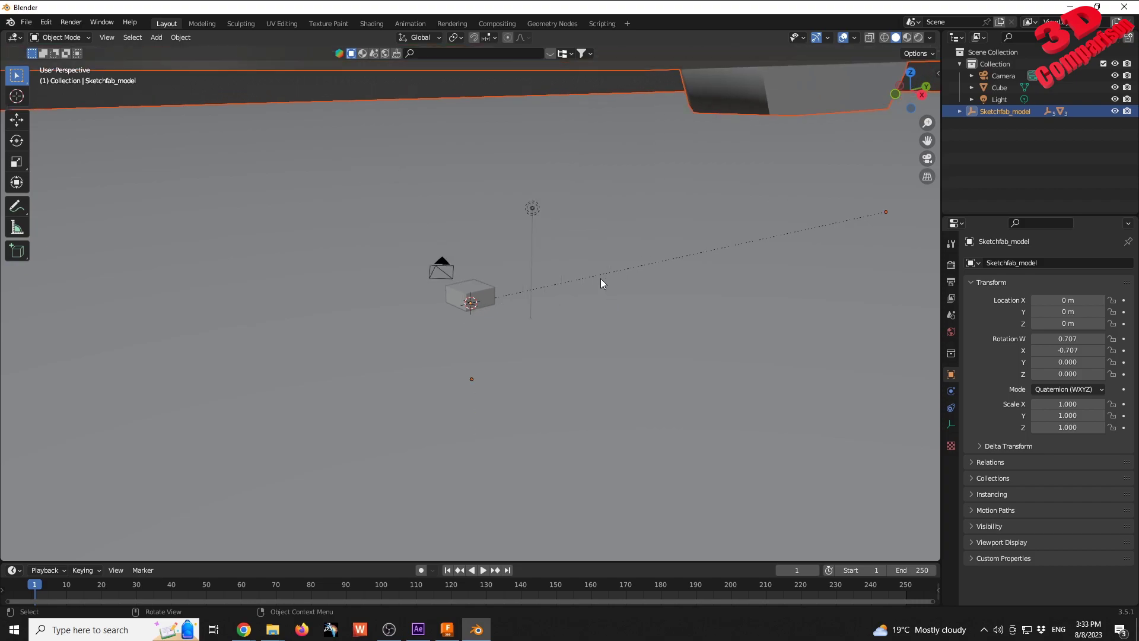
pyautogui.scroll(-5, 600, 279)
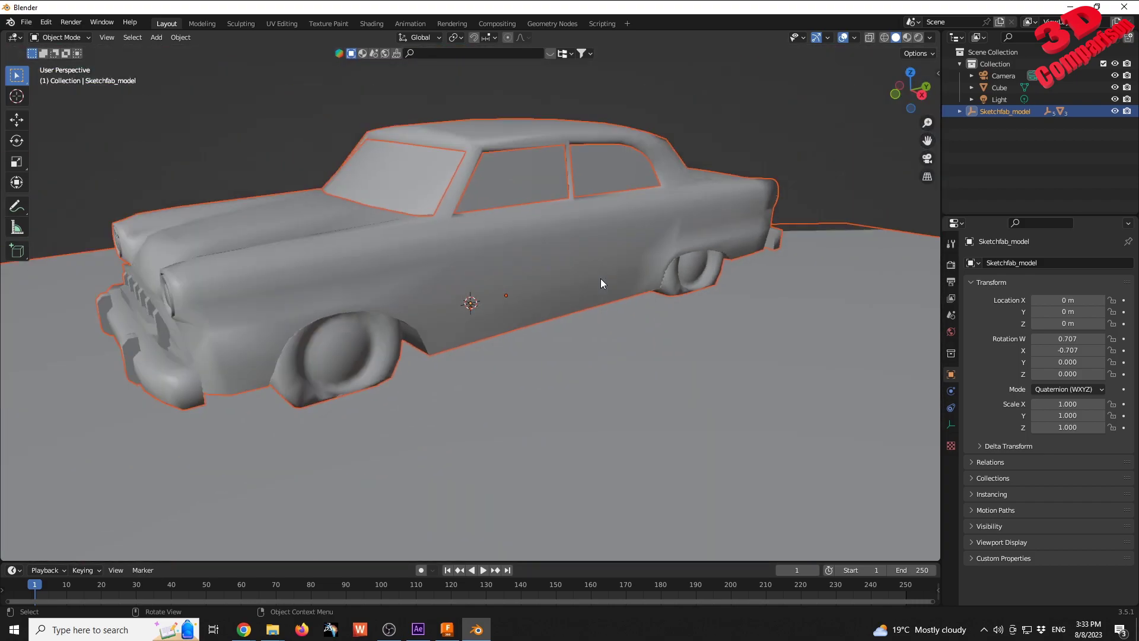
pyautogui.scroll(2, 600, 279)
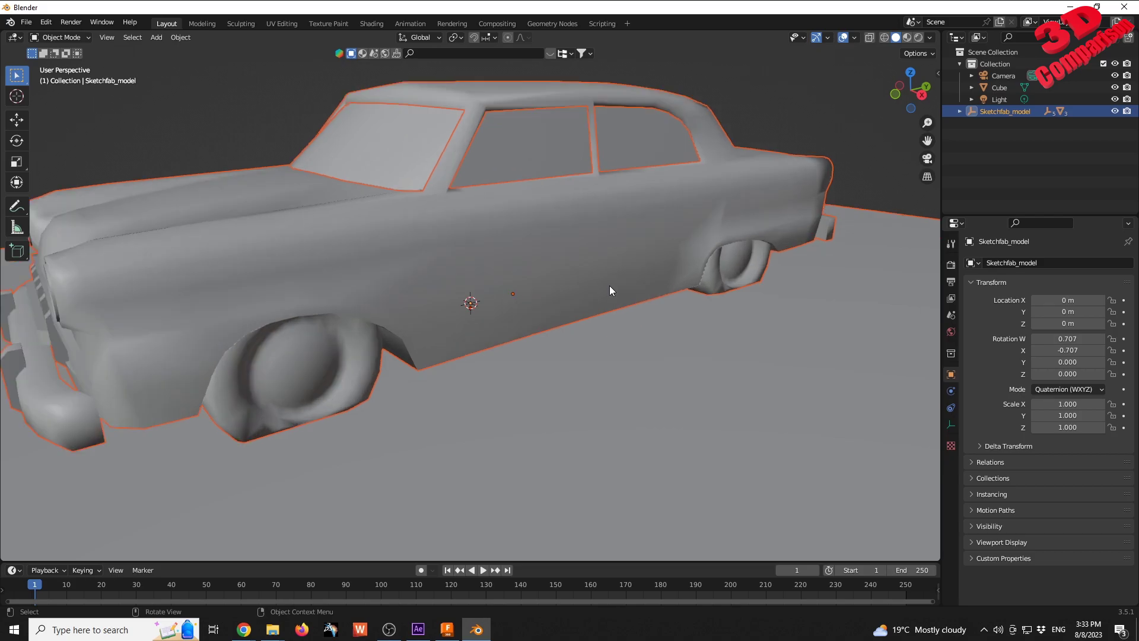
pyautogui.scroll(-1, 610, 286)
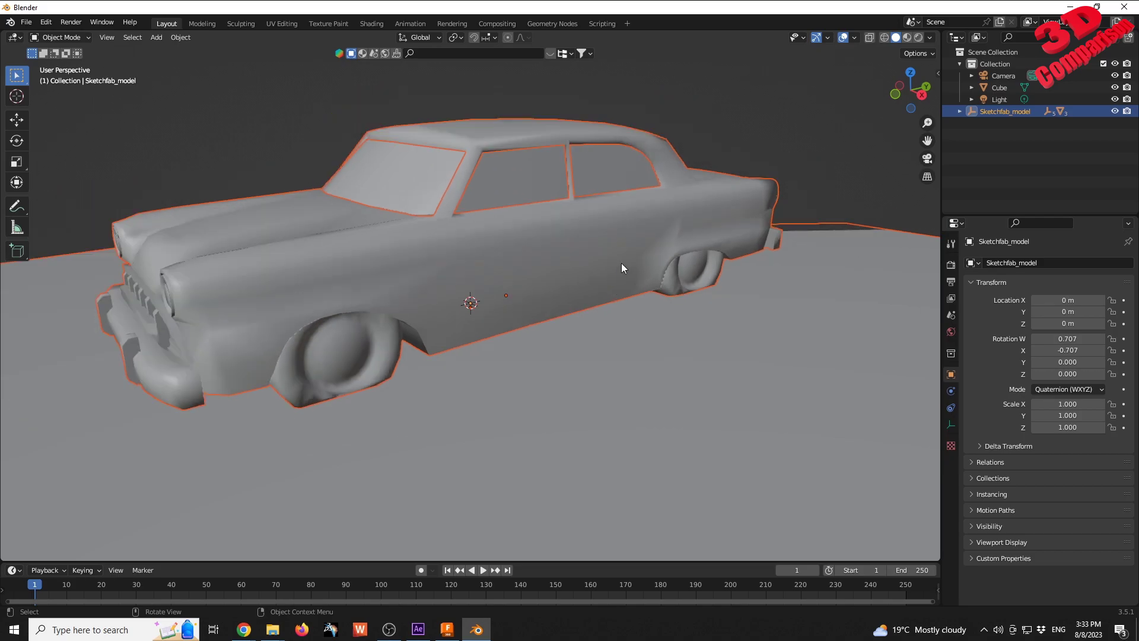
pyautogui.click(764, 119)
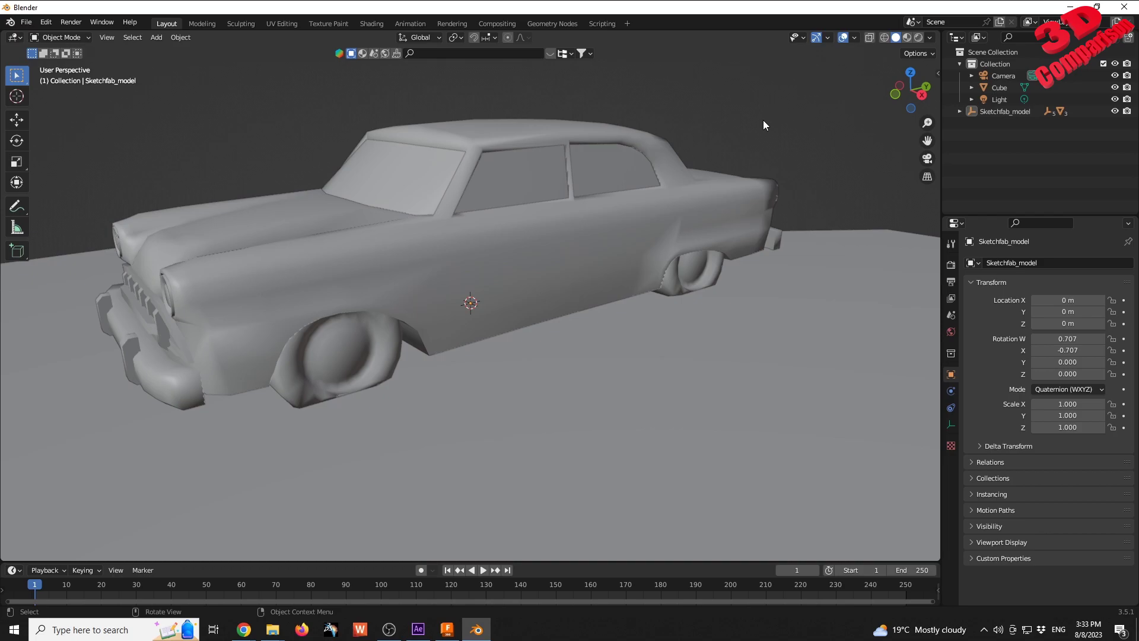
pyautogui.click(906, 38)
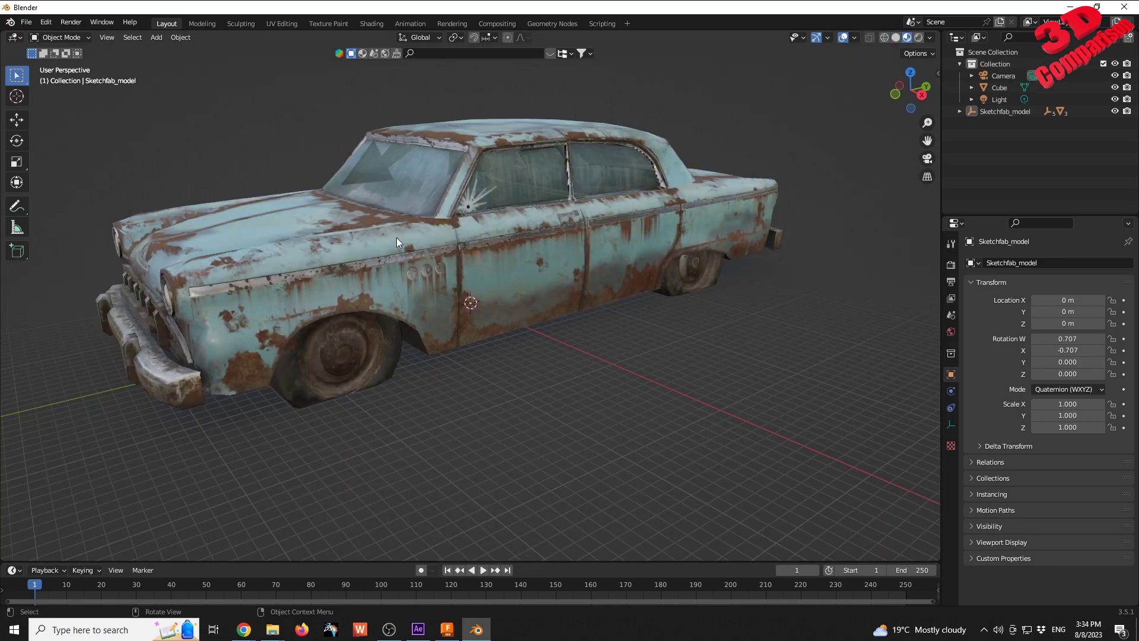
# Orbit toward the car's front and select the car body in the viewport.
pyautogui.moveTo(282, 191)
pyautogui.mouseDown(button='middle')
pyautogui.moveTo(308, 207)
pyautogui.moveTo(320, 162)
pyautogui.moveTo(295, 169)
pyautogui.moveTo(296, 202)
pyautogui.mouseUp(button='middle')
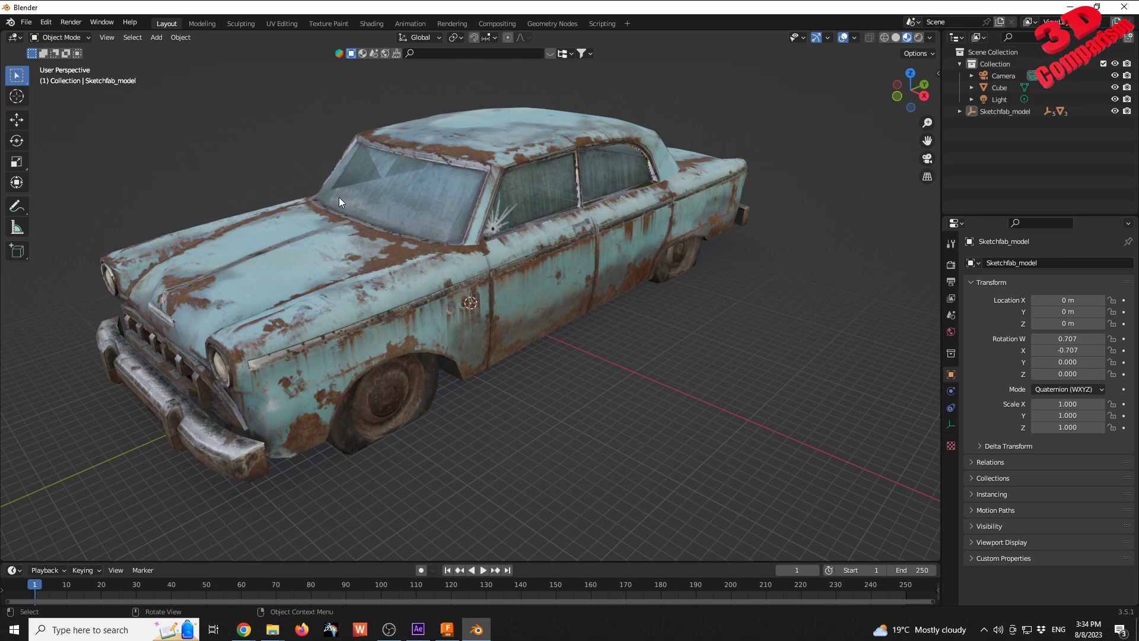
pyautogui.click(26, 24)
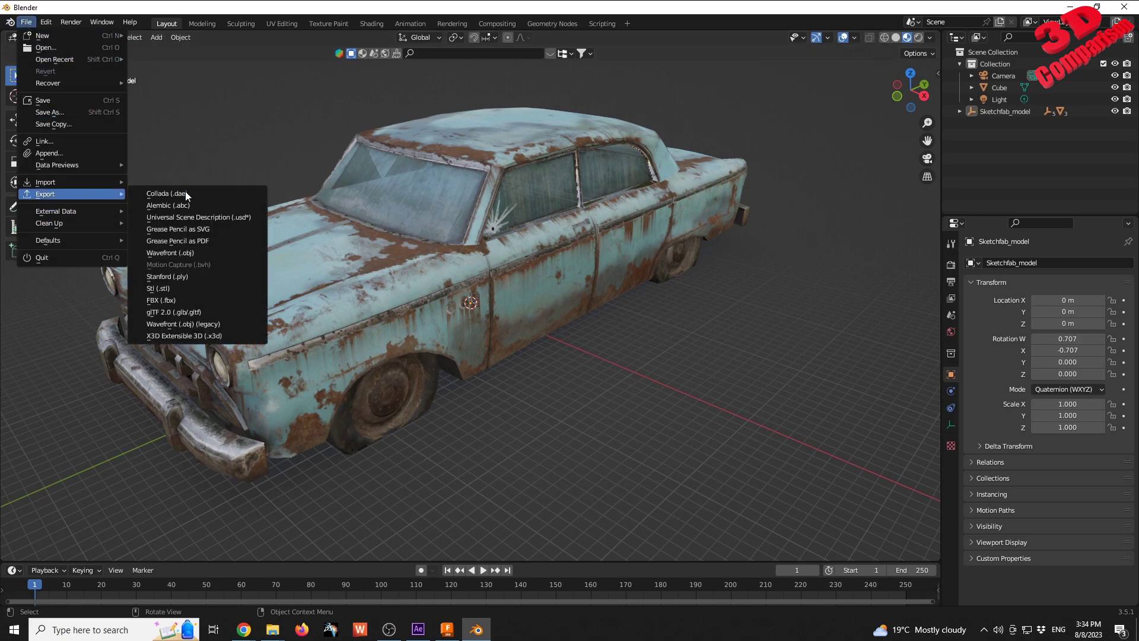
pyautogui.click(618, 187)
pyautogui.click(636, 207)
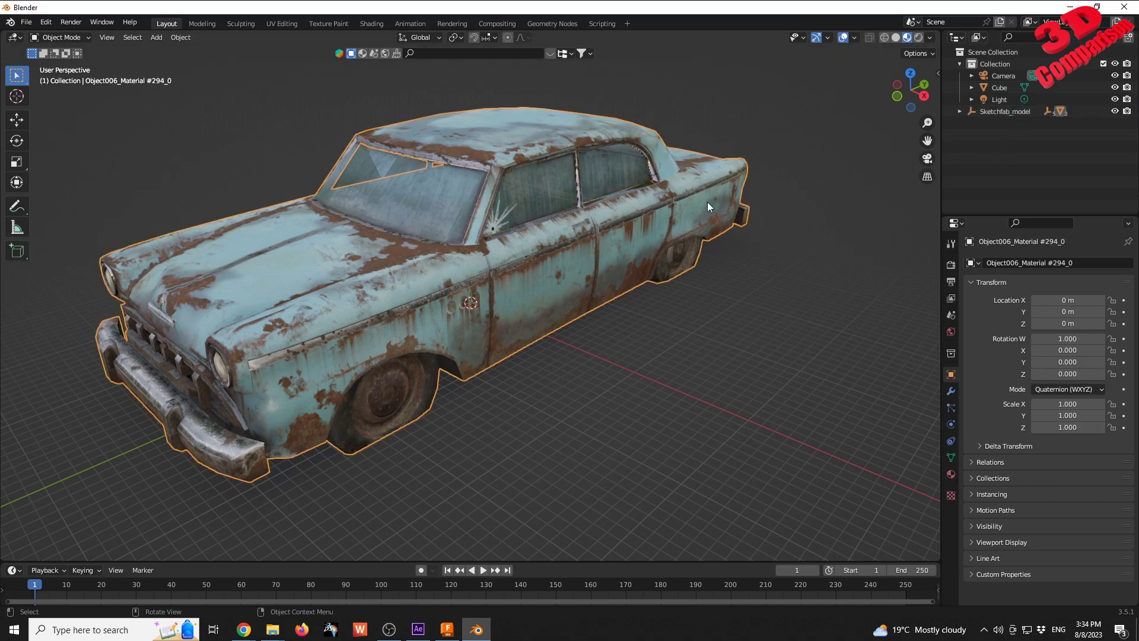
# Expand Sketchfab_model > oldcar.FBX > RootNode, inspect Object006, Object007, Plane001, and reselect the body.
pyautogui.click(959, 111)
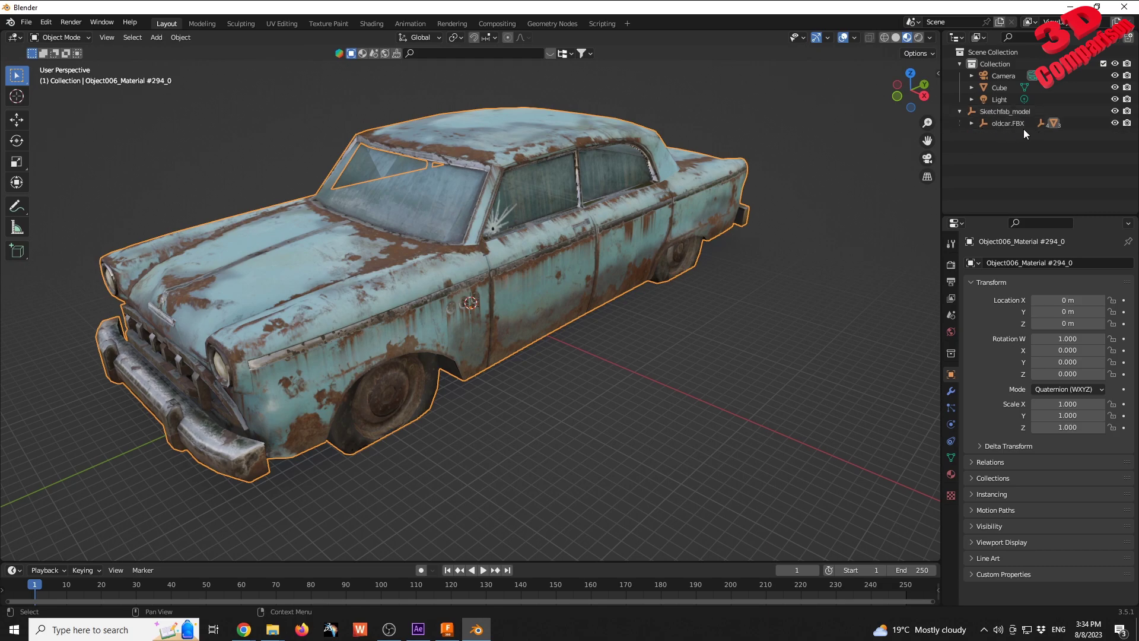
pyautogui.click(1004, 123)
pyautogui.click(971, 123)
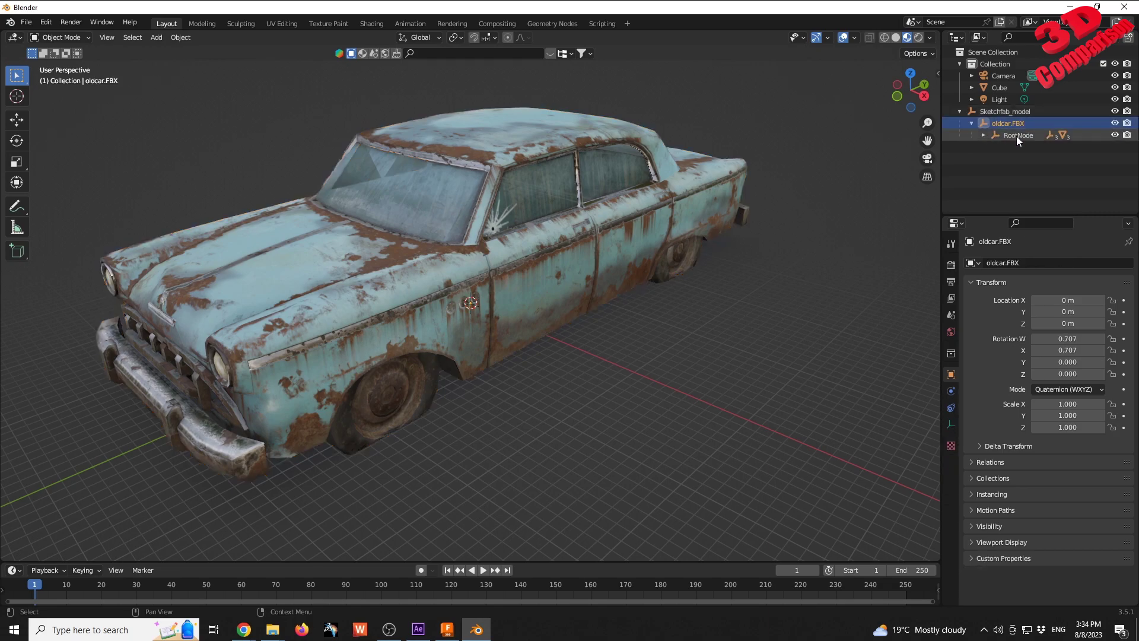
pyautogui.click(1016, 135)
pyautogui.click(983, 134)
pyautogui.click(1025, 147)
pyautogui.click(1030, 158)
pyautogui.click(1032, 169)
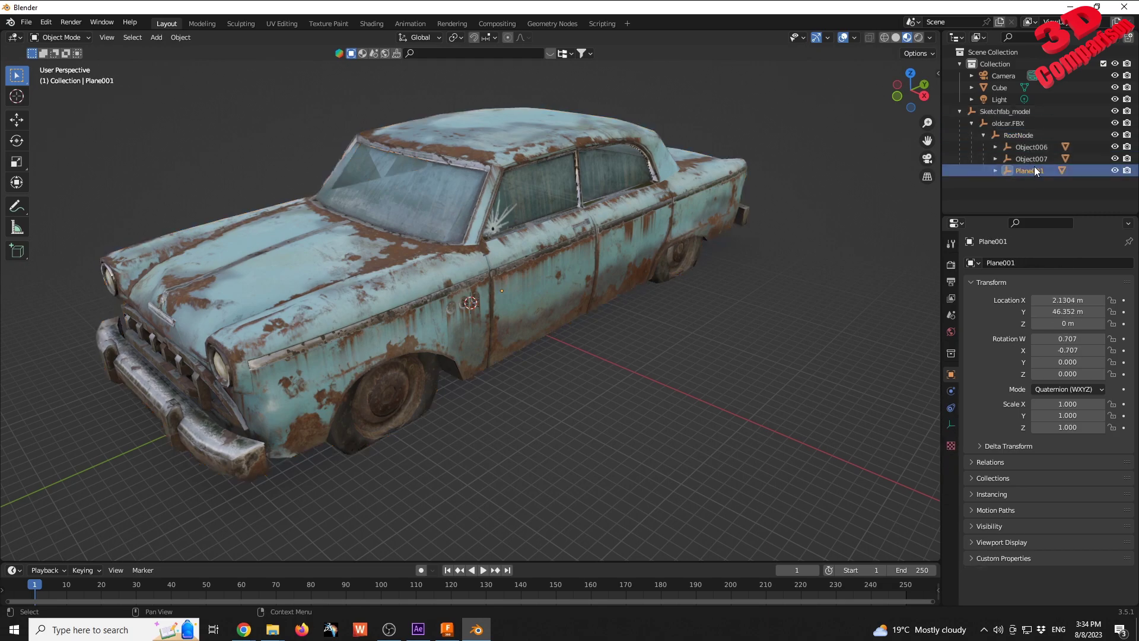
pyautogui.click(695, 213)
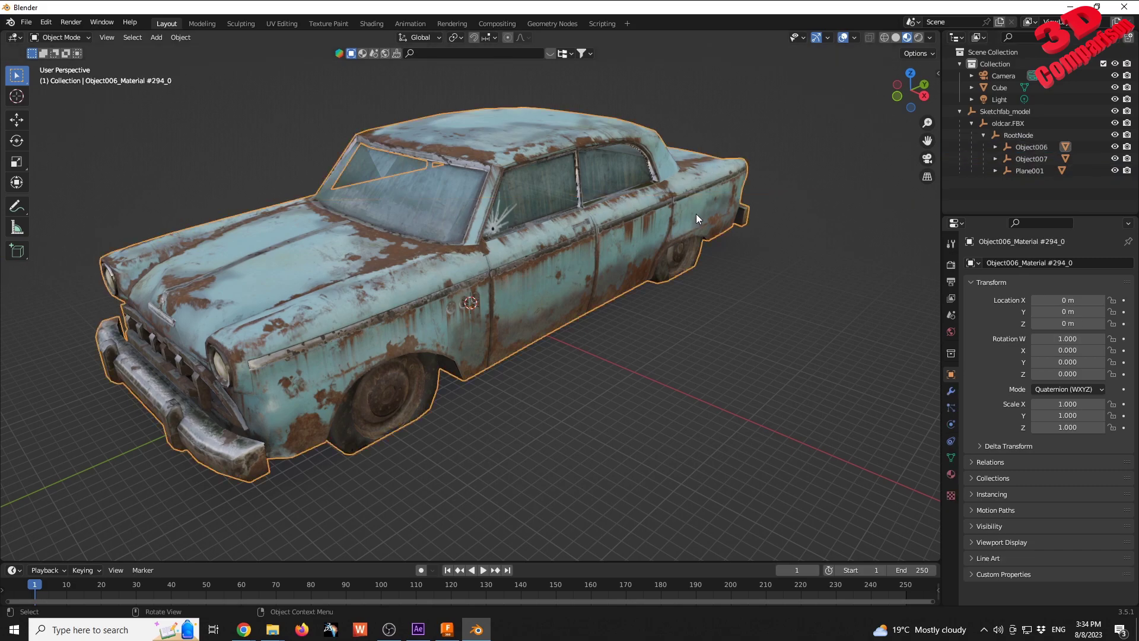
# Export the selection as Wavefront OBJ (legacy) untitled.obj to the Desktop.
pyautogui.click(26, 22)
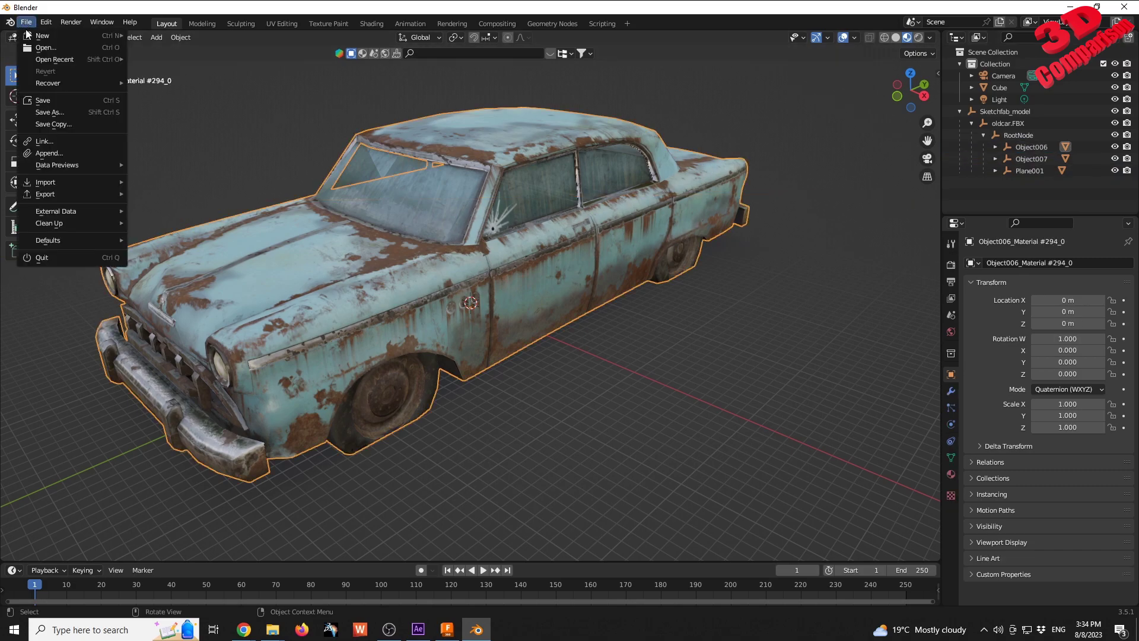
pyautogui.moveTo(65, 194)
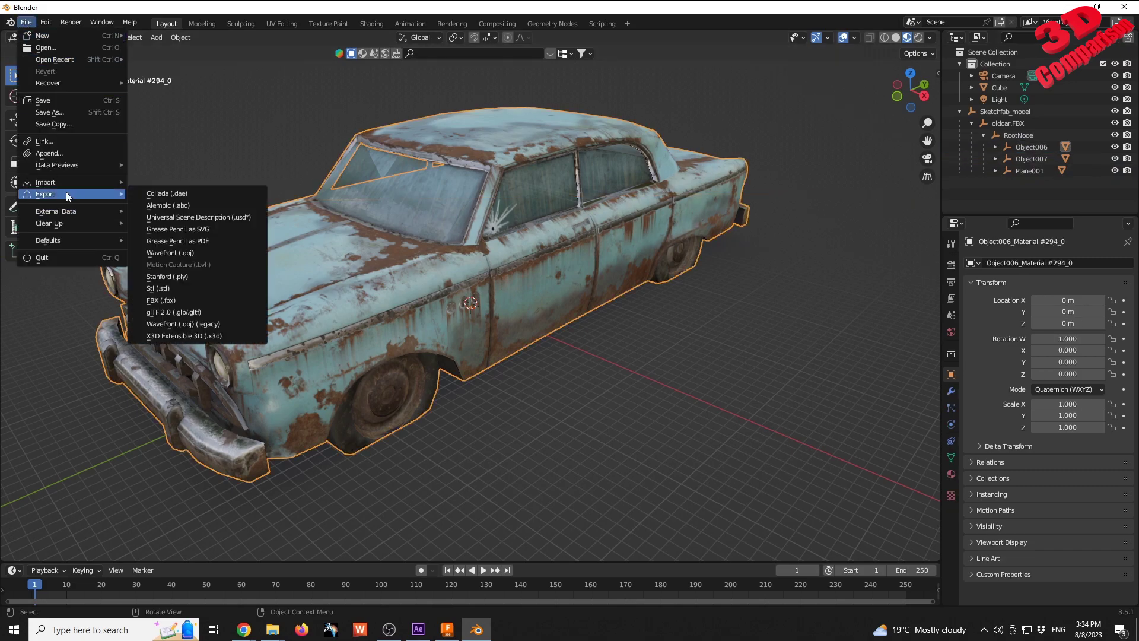
pyautogui.click(197, 324)
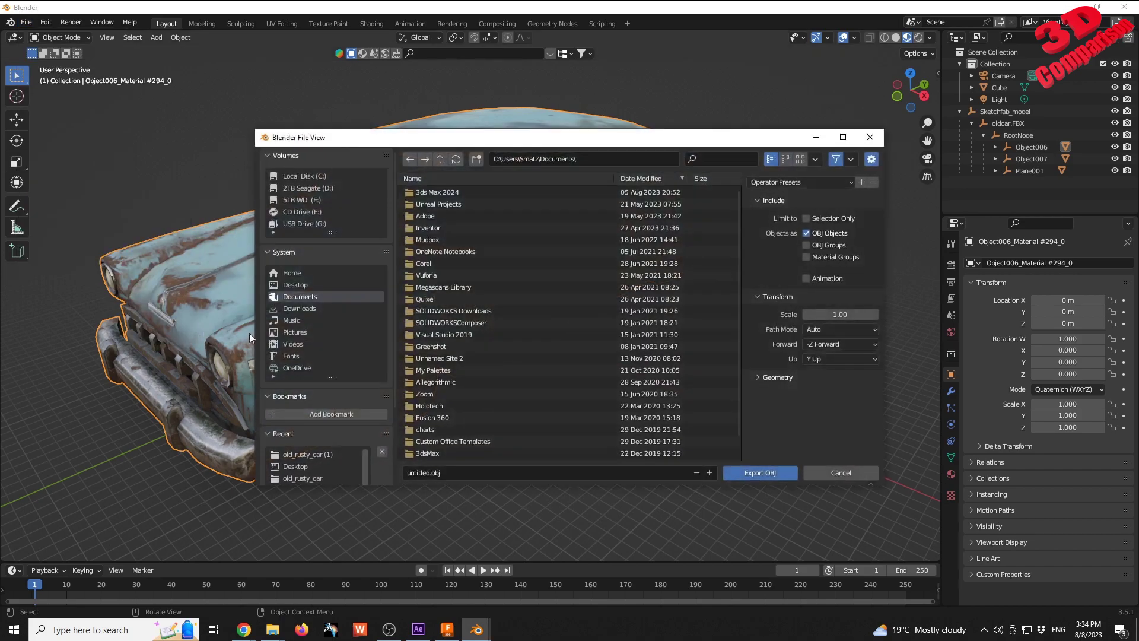
pyautogui.click(301, 285)
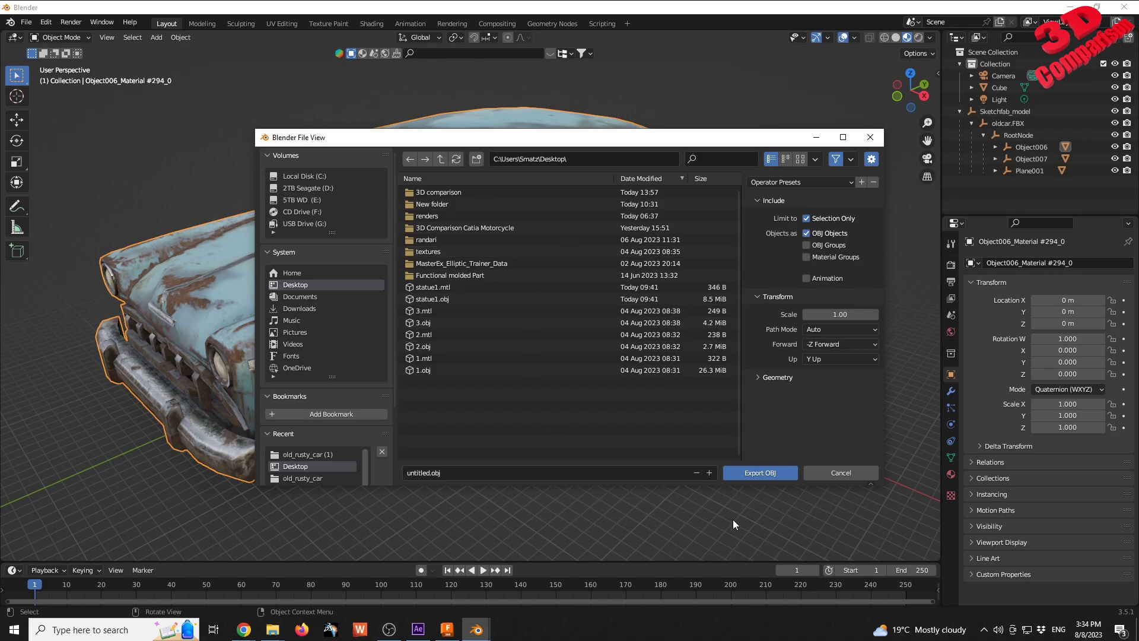
pyautogui.click(767, 472)
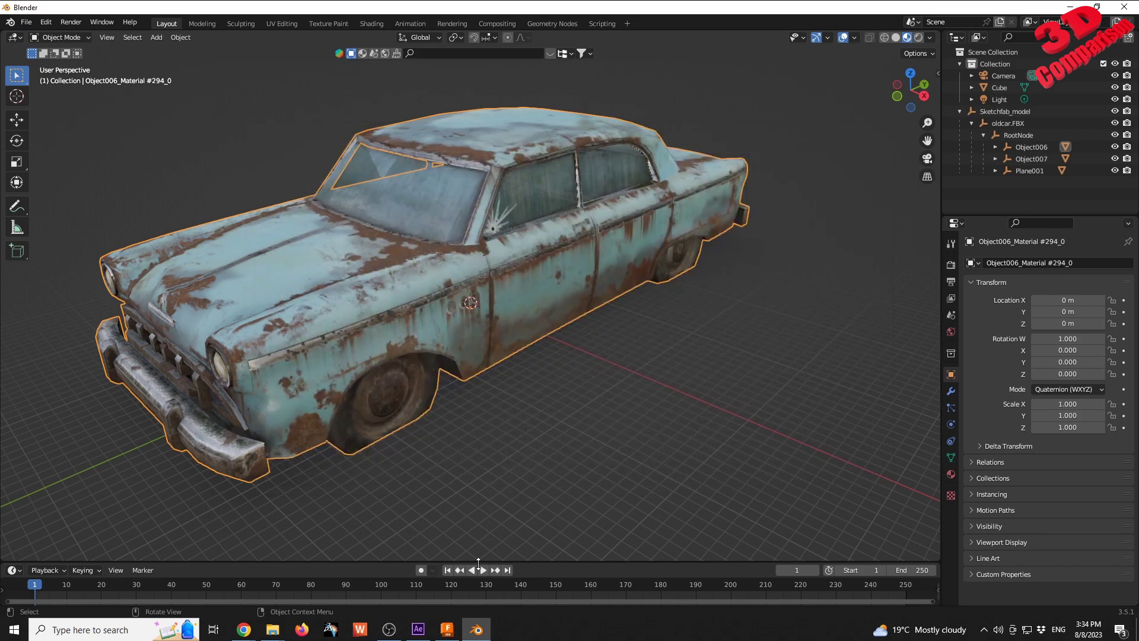
# In Fusion 360, insert untitled.obj as a mesh rotated to rest on its wheels.
pyautogui.click(447, 629)
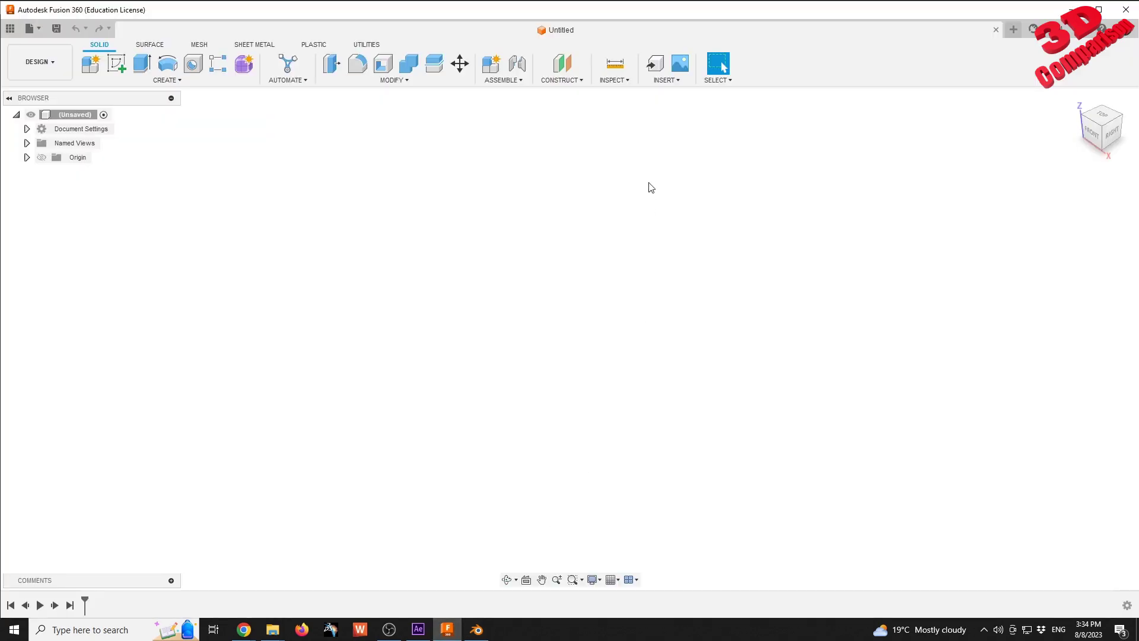
pyautogui.click(681, 84)
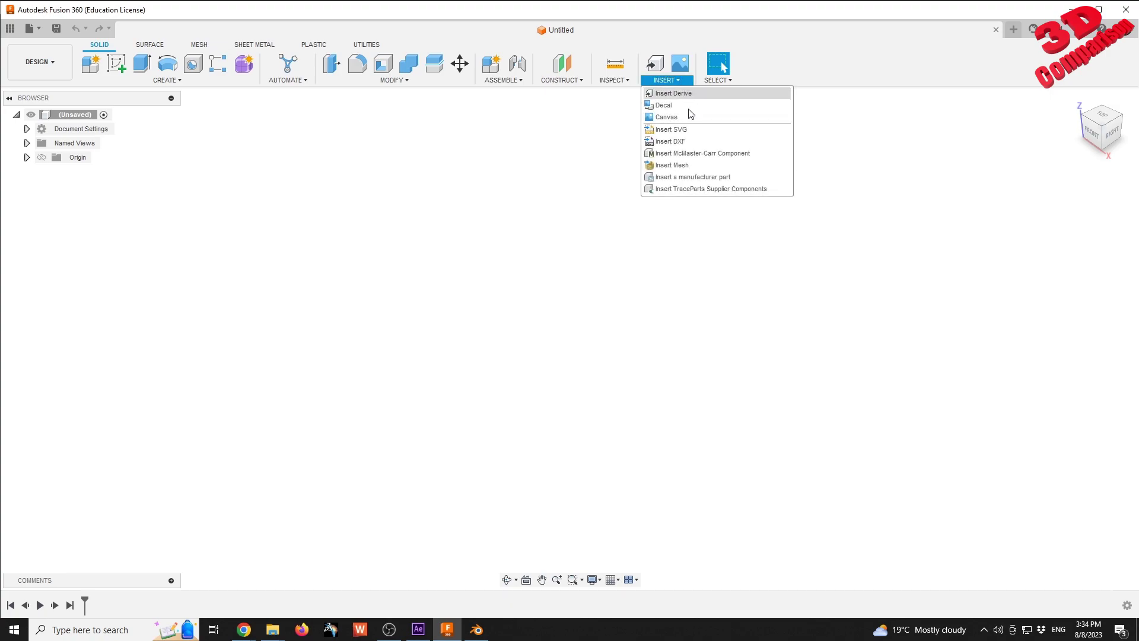
pyautogui.click(680, 167)
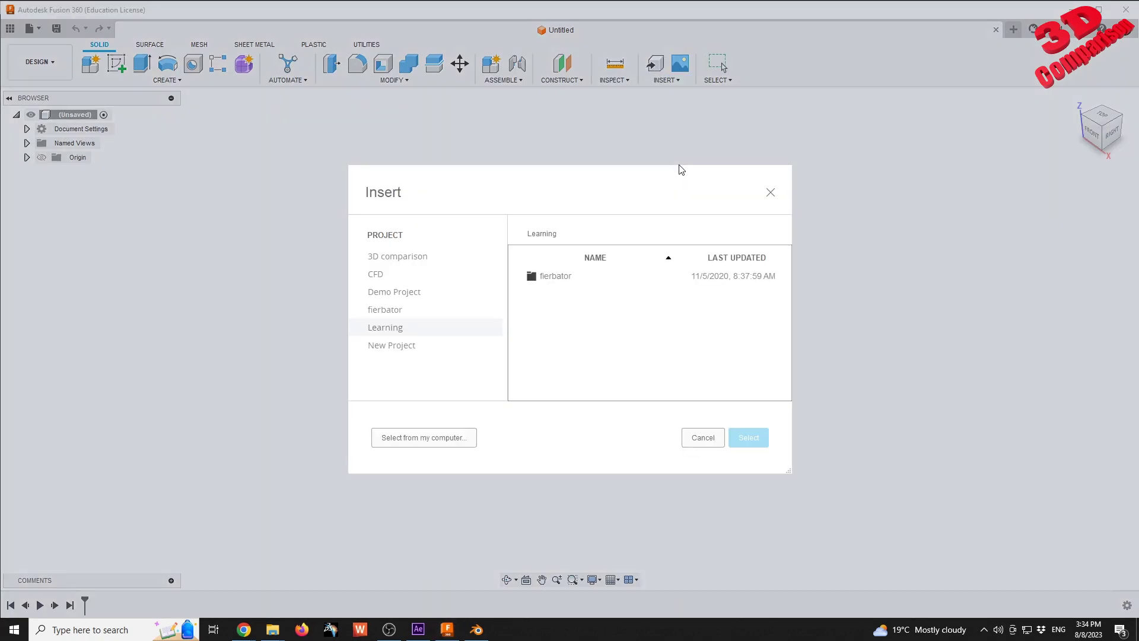
pyautogui.click(439, 443)
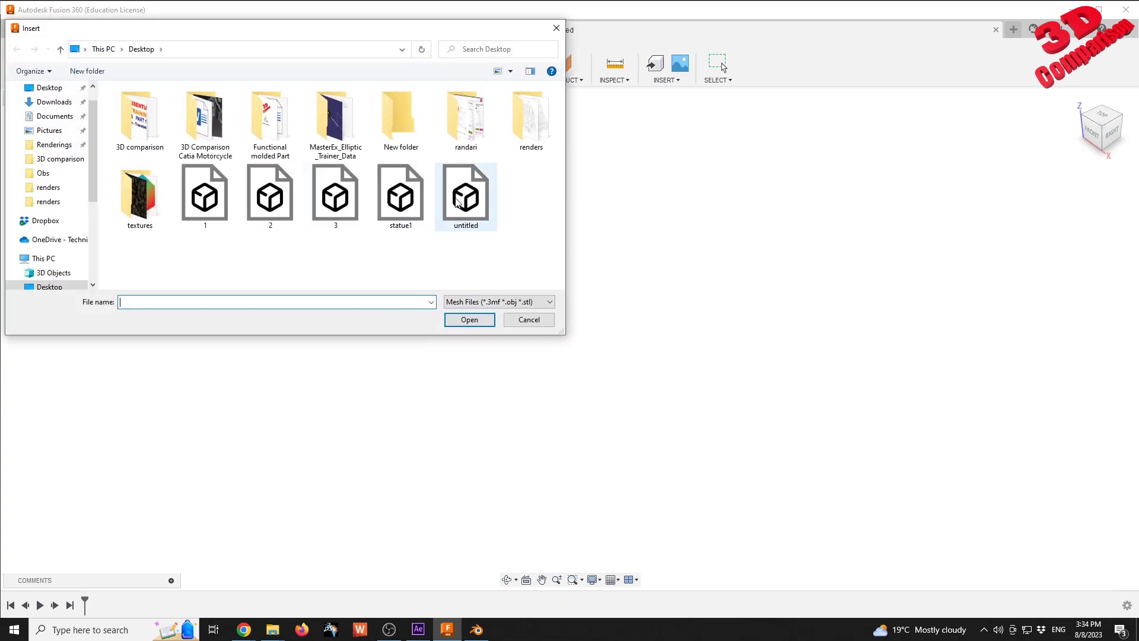
pyautogui.click(469, 199)
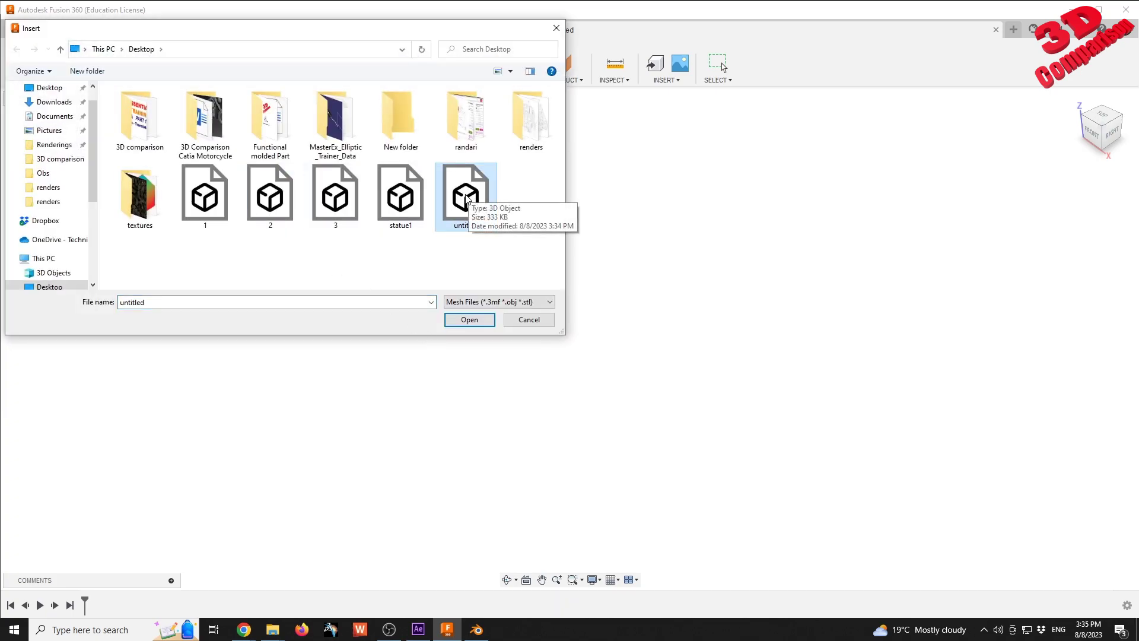
pyautogui.click(469, 322)
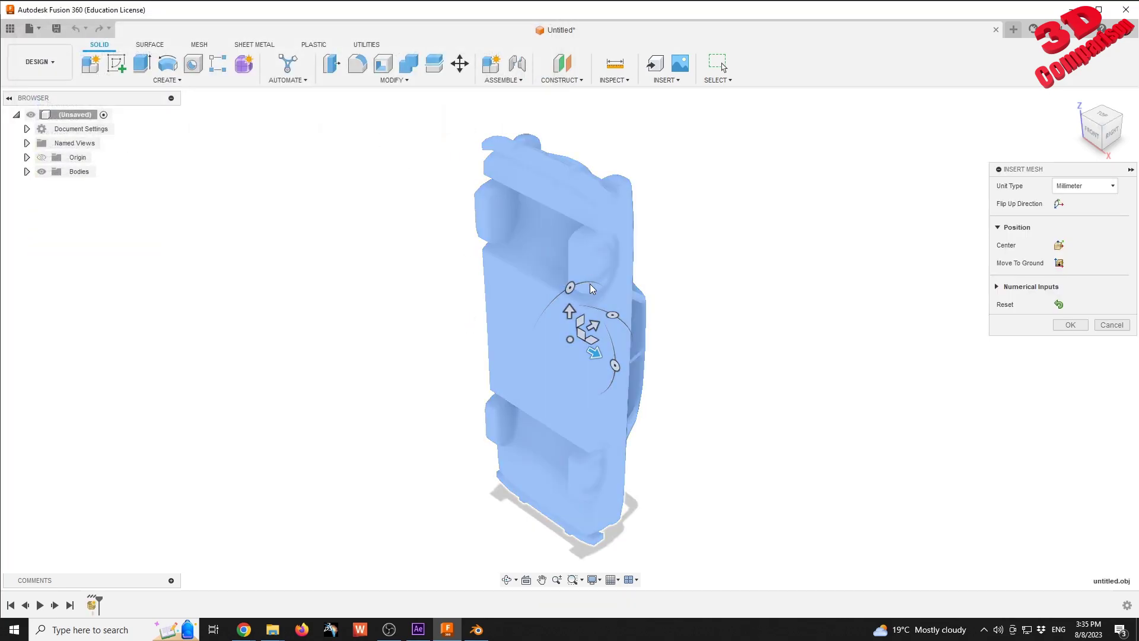
pyautogui.moveTo(590, 286); pyautogui.dragTo(527, 334)
pyautogui.click(1070, 325)
# Recentre the view on the inserted car and return to Blender.
pyautogui.scroll(2, 653, 403)
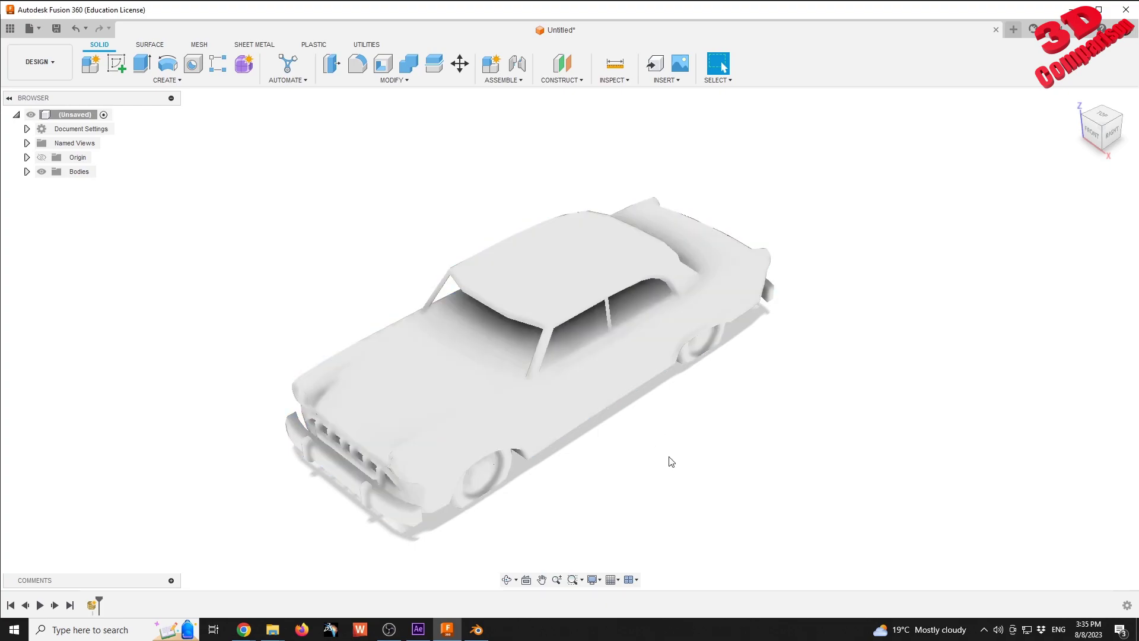
pyautogui.moveTo(633, 440); pyautogui.dragTo(542, 365, button='middle')
pyautogui.click(476, 629)
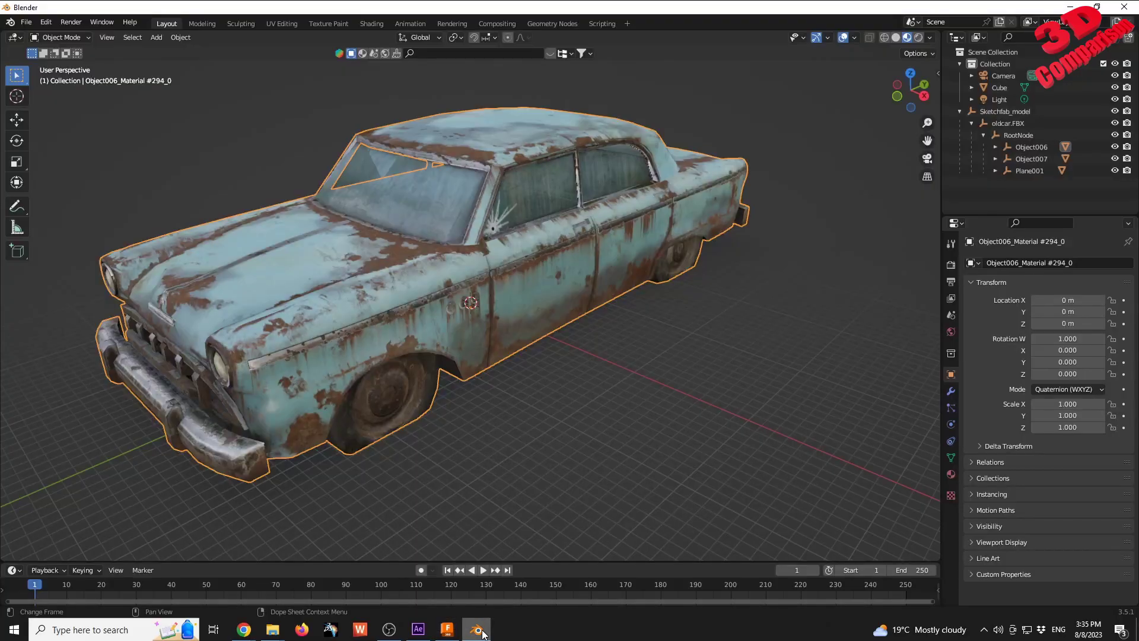
# Switch to the UV Editing workspace and fit the whole texture in the image view.
pyautogui.click(286, 23)
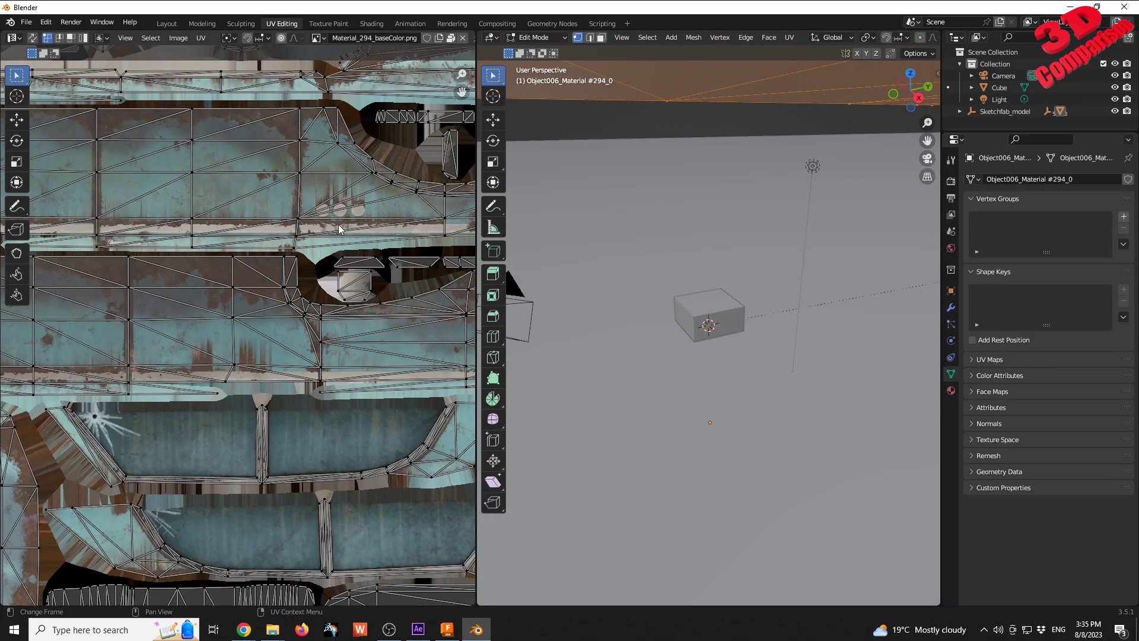
pyautogui.press('Home')
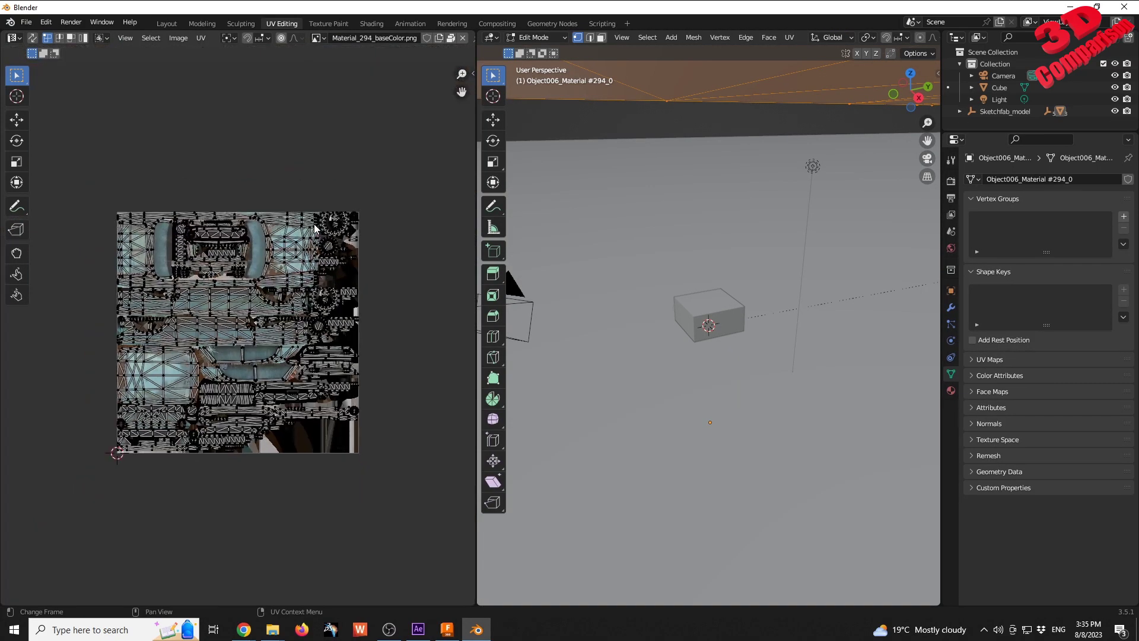
pyautogui.scroll(2, 316, 229)
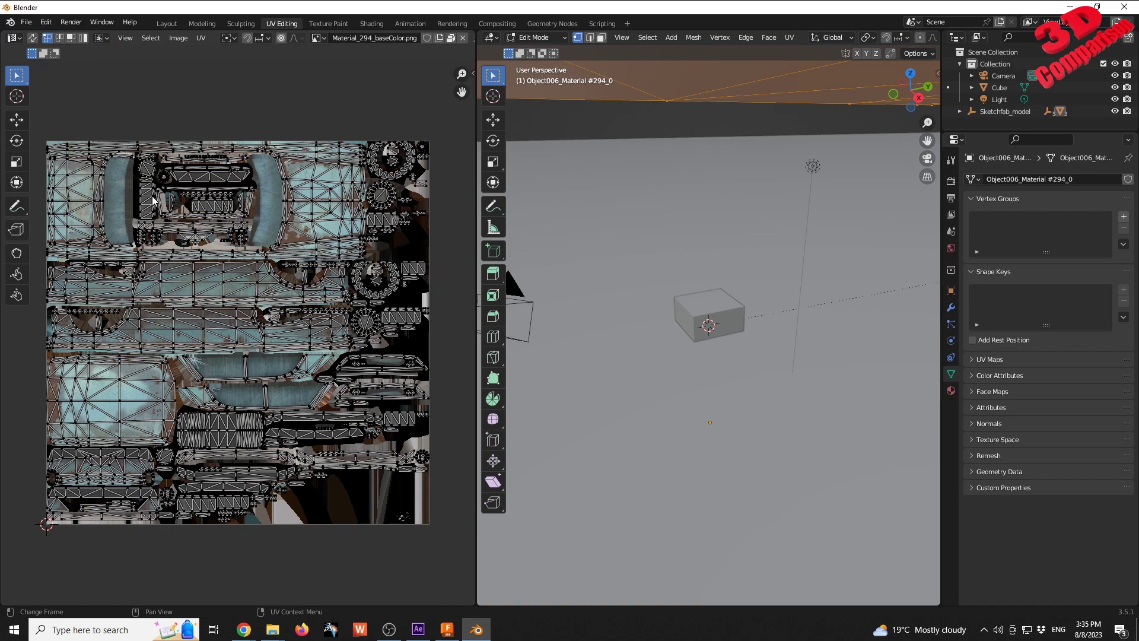
# Save the texture to the Desktop as Material_294_baseColor.jpg in JPEG format at 100% quality.
pyautogui.click(178, 38)
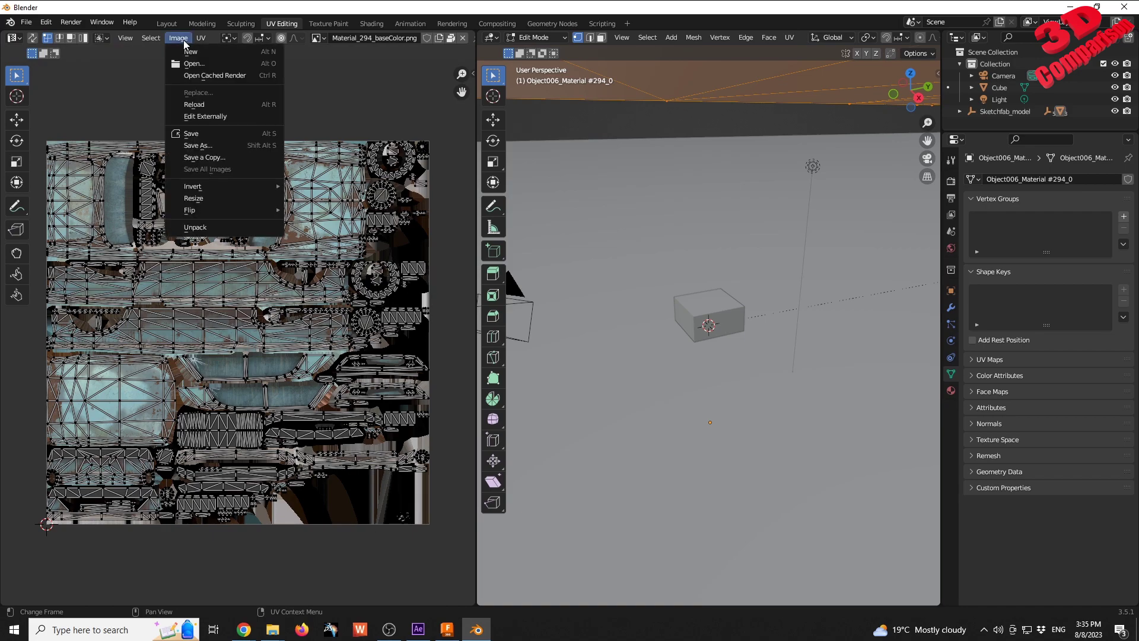
pyautogui.click(221, 145)
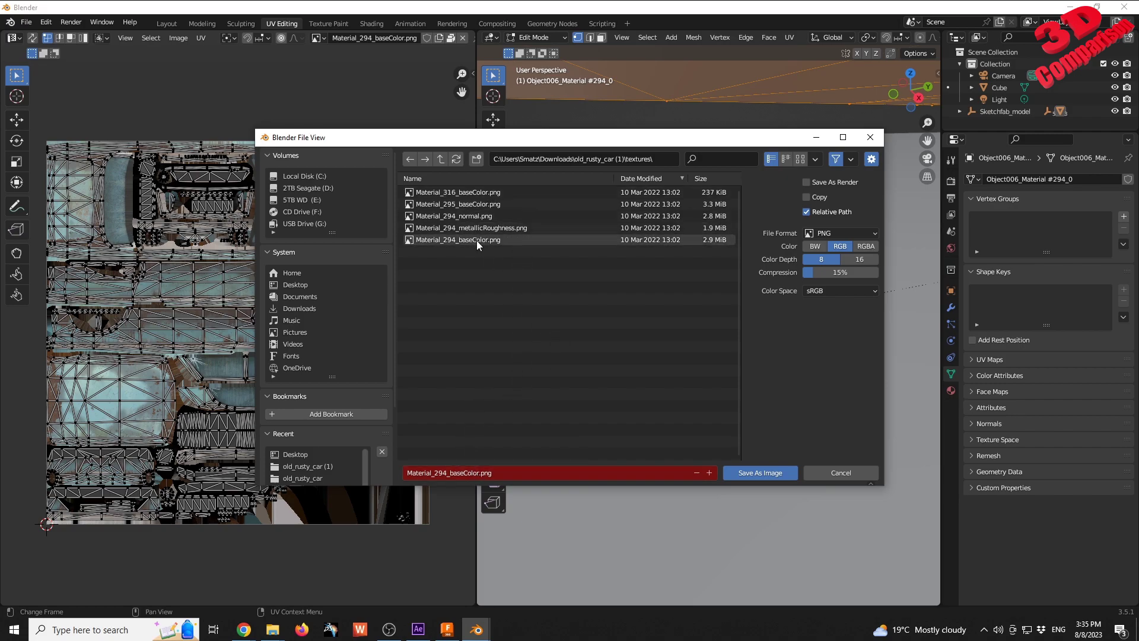
pyautogui.click(300, 284)
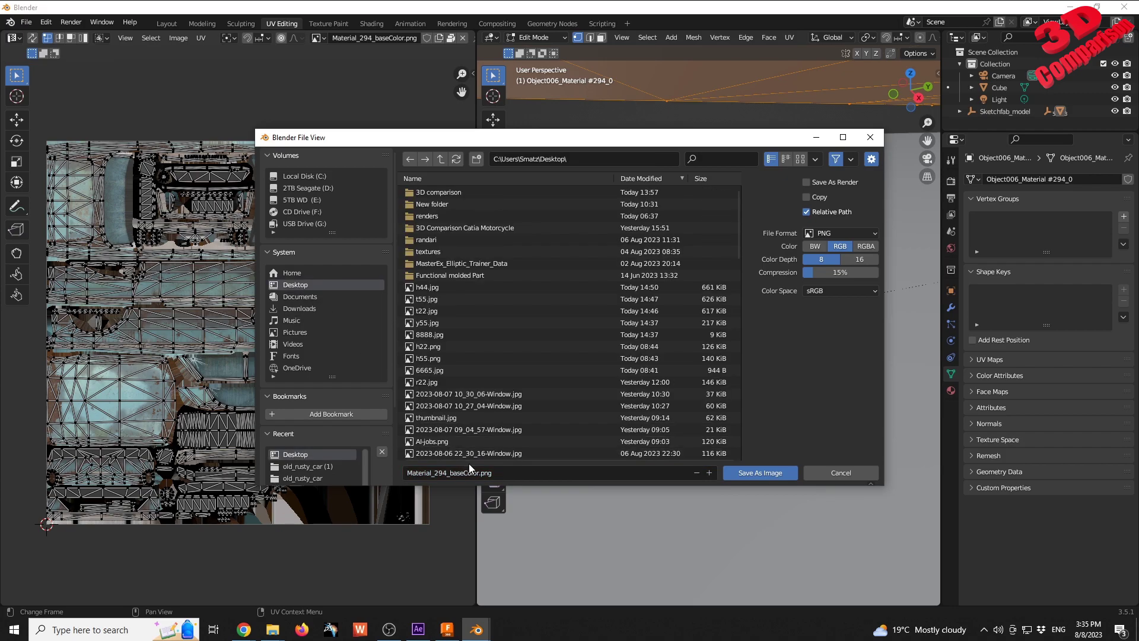
pyautogui.click(847, 235)
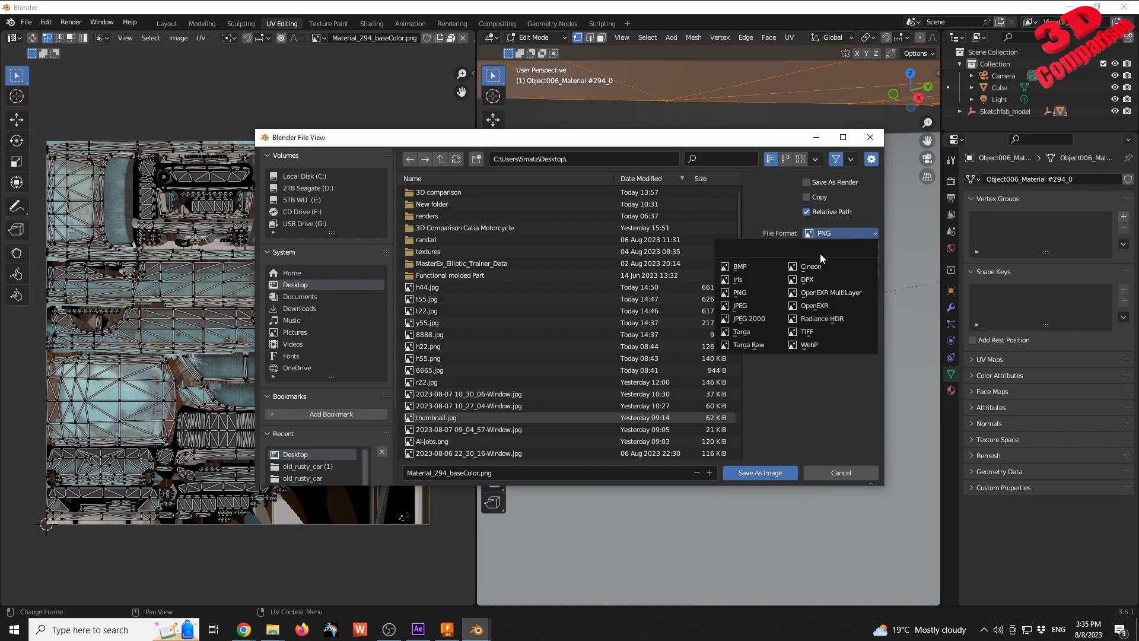
pyautogui.click(751, 307)
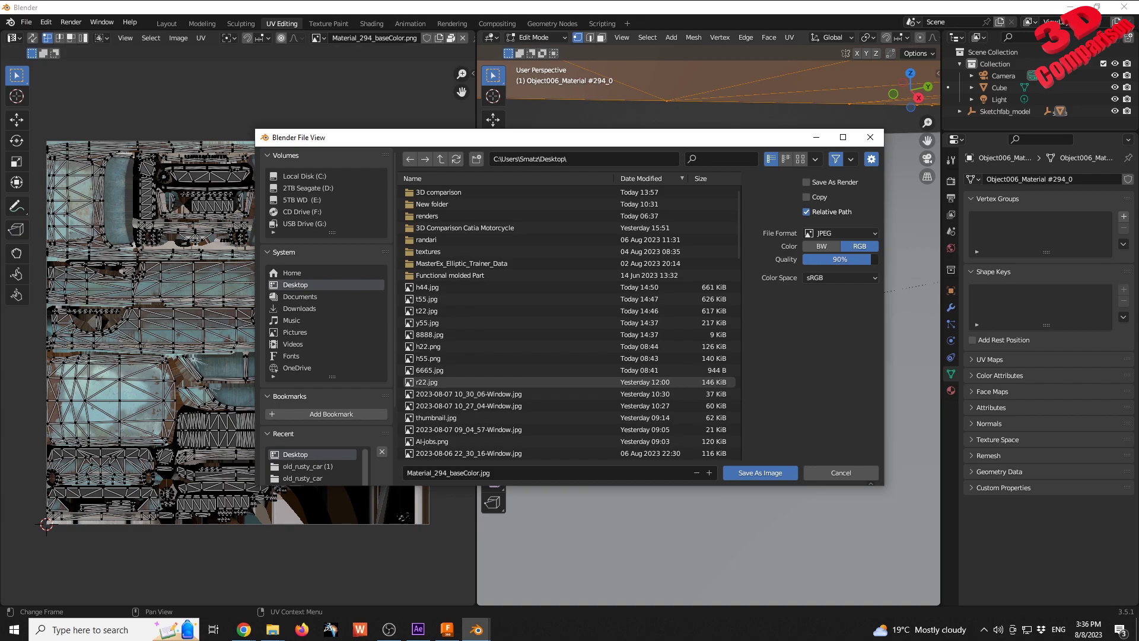
pyautogui.moveTo(867, 262); pyautogui.dragTo(879, 261)
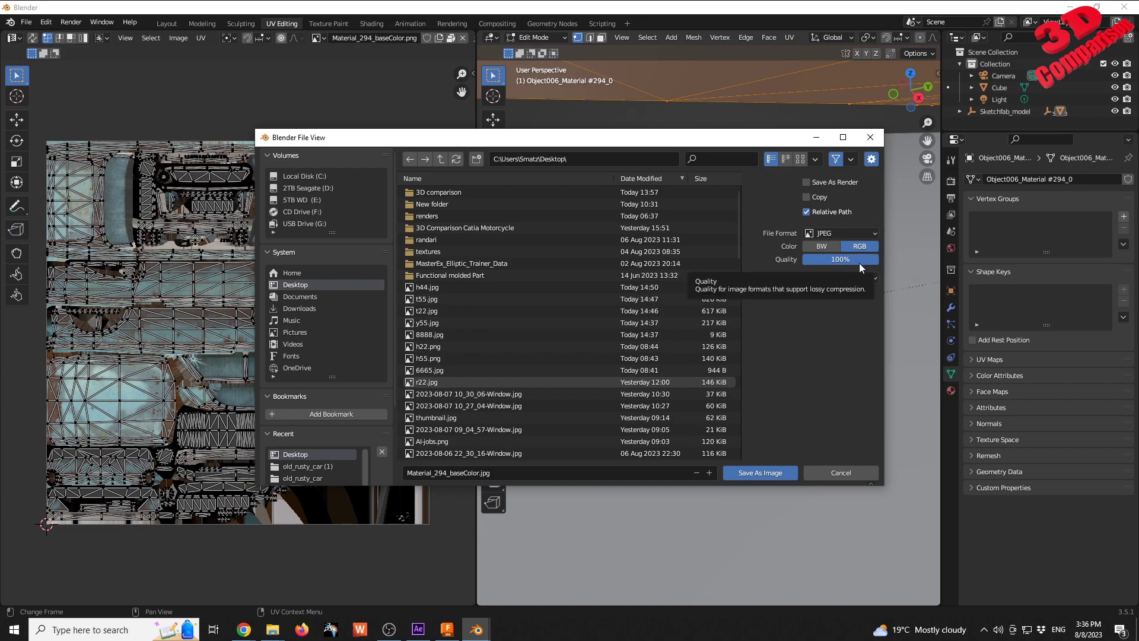
pyautogui.click(759, 471)
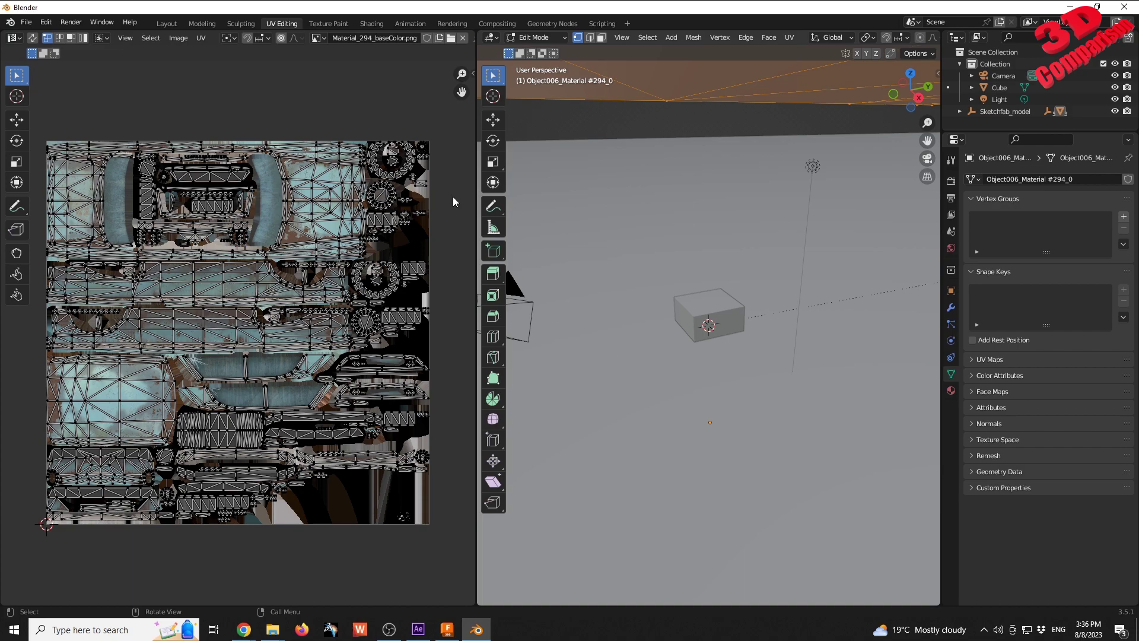
# Start a legacy Wavefront (.obj) export of the car model.
pyautogui.click(27, 23)
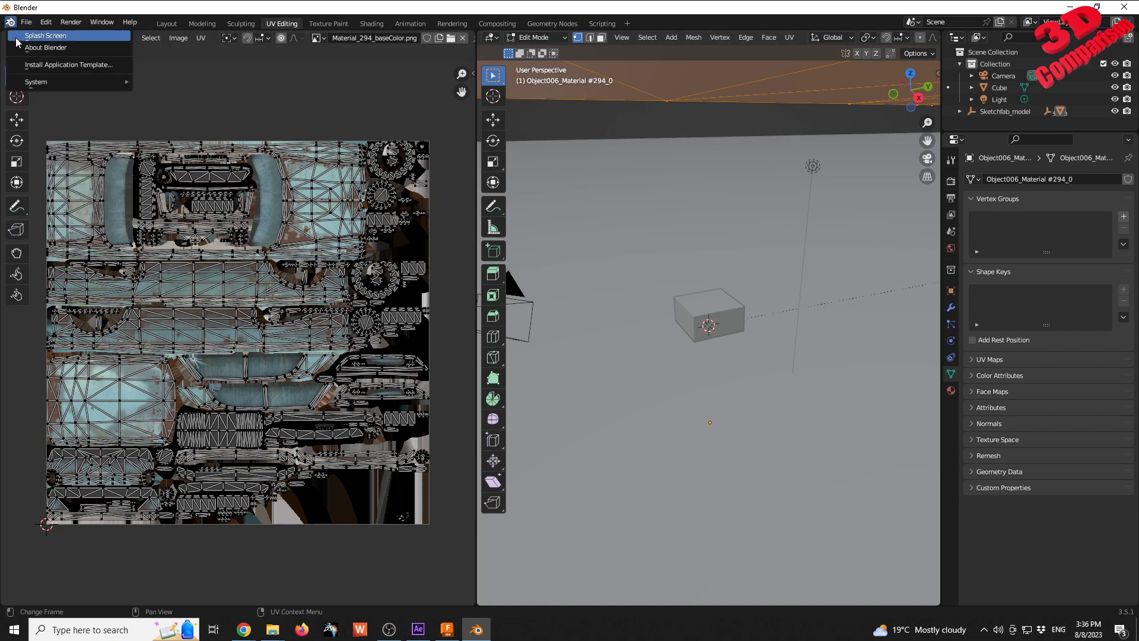
pyautogui.click(33, 28)
pyautogui.click(32, 26)
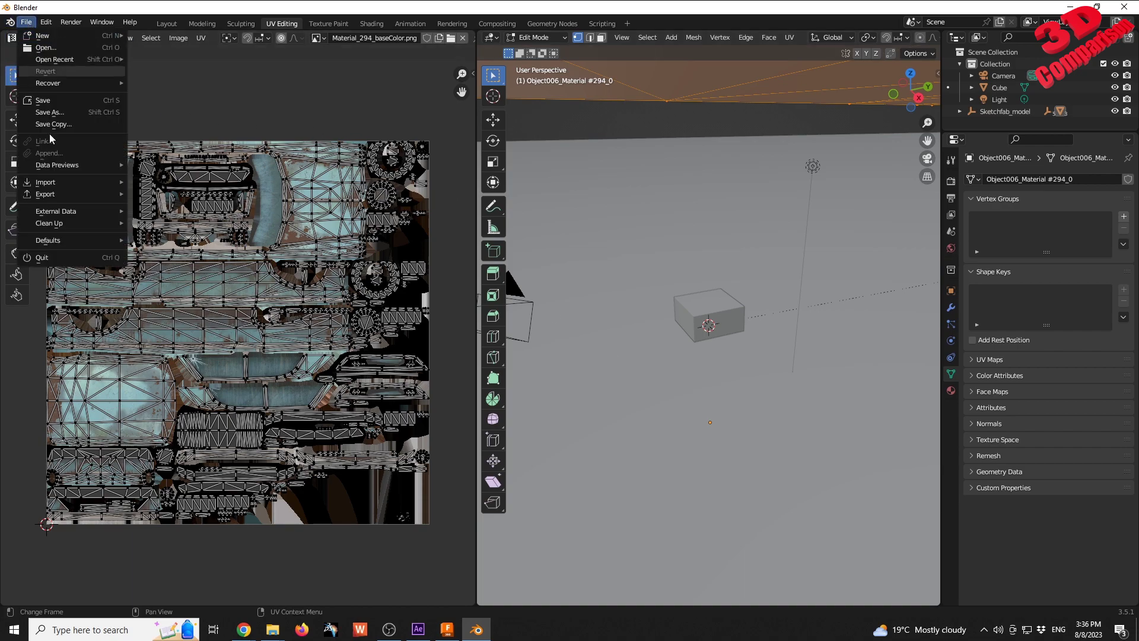
pyautogui.moveTo(87, 196)
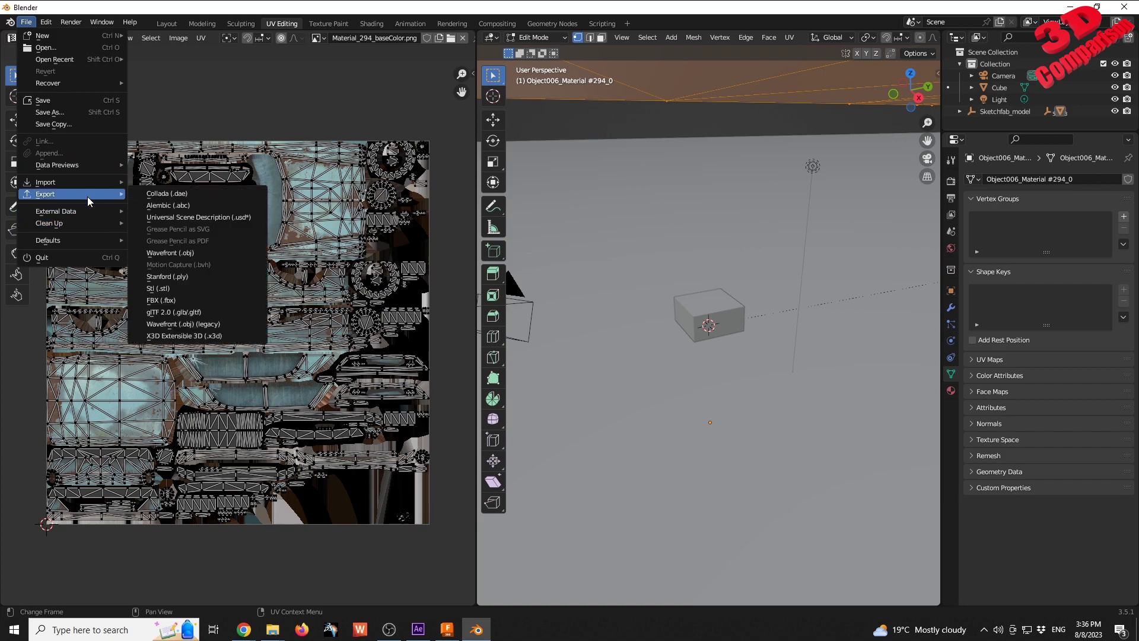
pyautogui.click(219, 324)
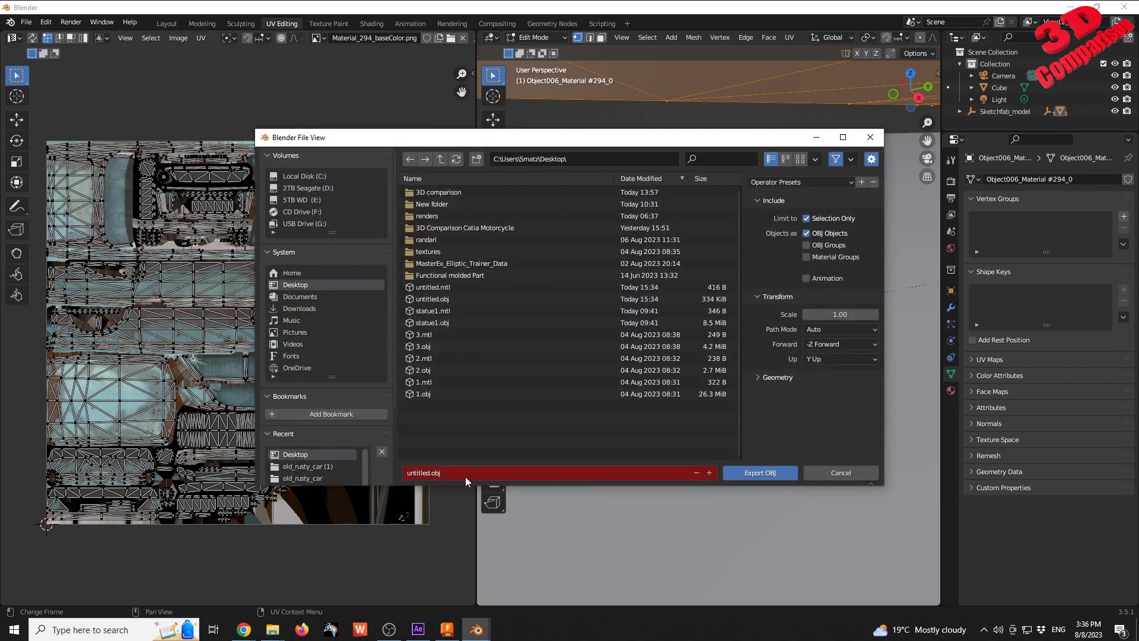
# Name the file untitled1.obj and export it to the Desktop.
pyautogui.press('Left')
pyautogui.press('Left')
pyautogui.press('Left')
pyautogui.write('1')
pyautogui.press('BackSpace')
pyautogui.press('Left')
pyautogui.write('1')
pyautogui.click(767, 475)
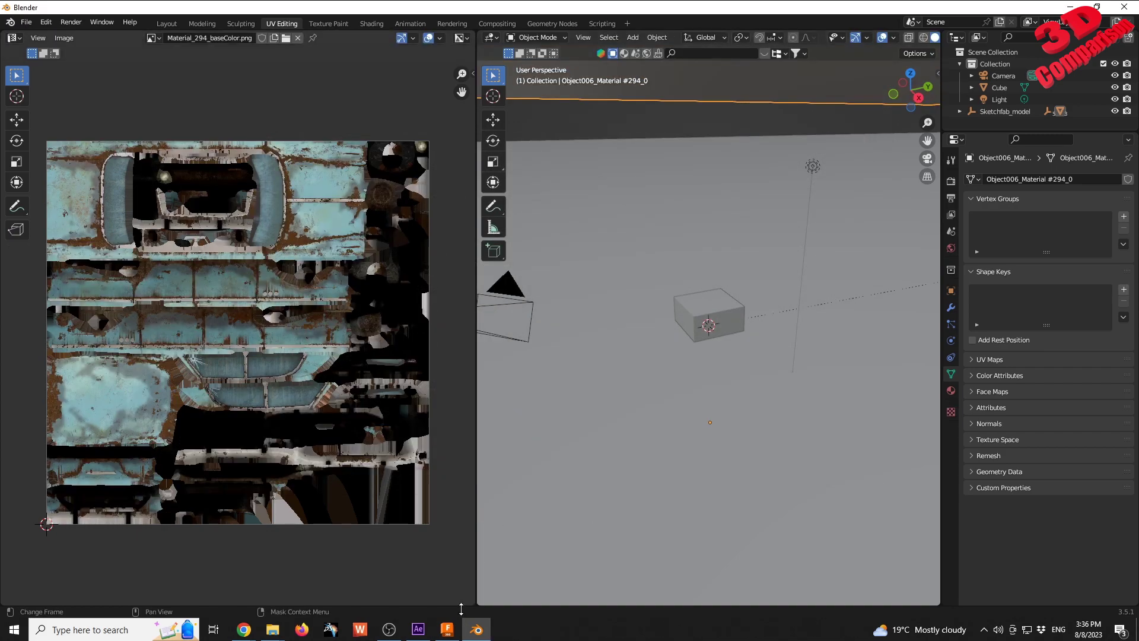
# In Fusion 360, insert untitled1.obj from the Desktop as a mesh and rotate it 90° to lie flat.
pyautogui.click(455, 636)
pyautogui.click(665, 82)
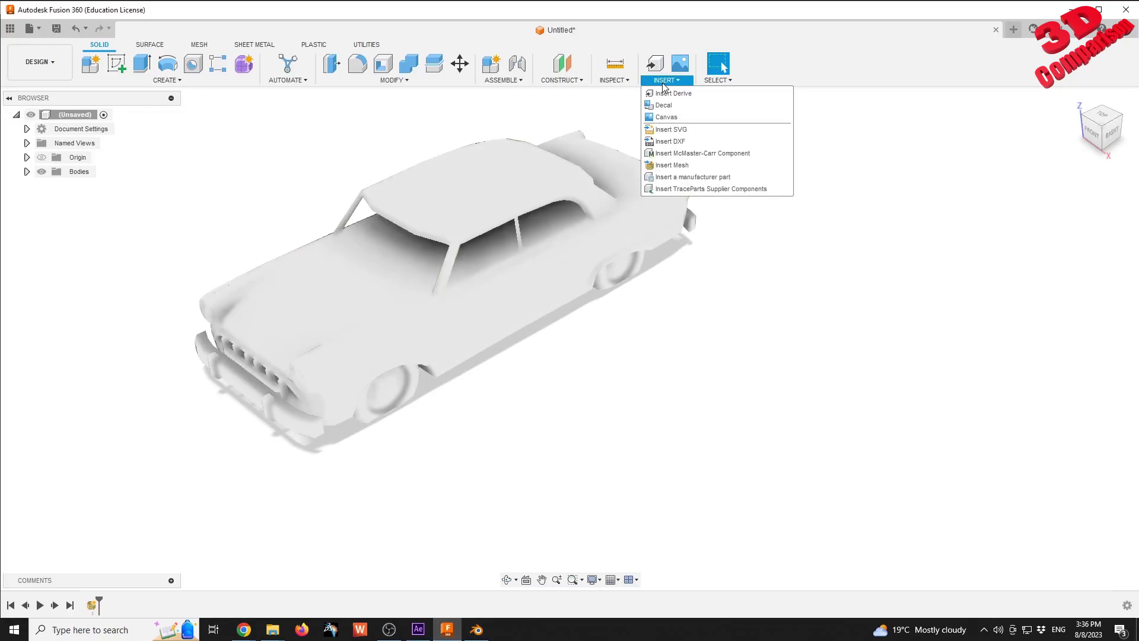
pyautogui.click(676, 165)
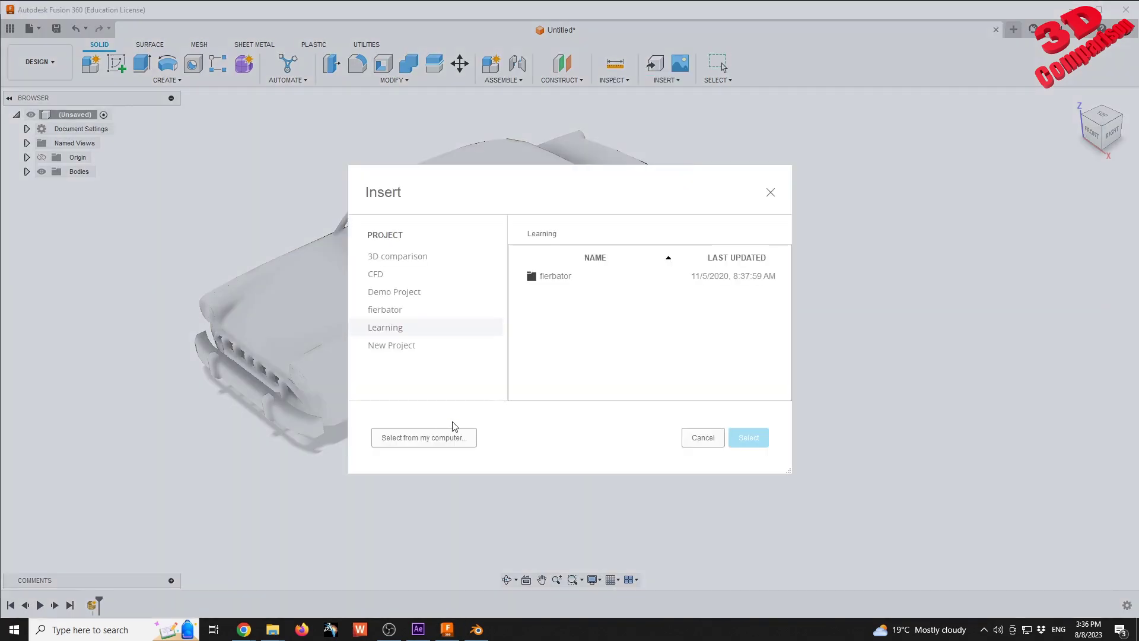
pyautogui.click(440, 439)
pyautogui.click(526, 198)
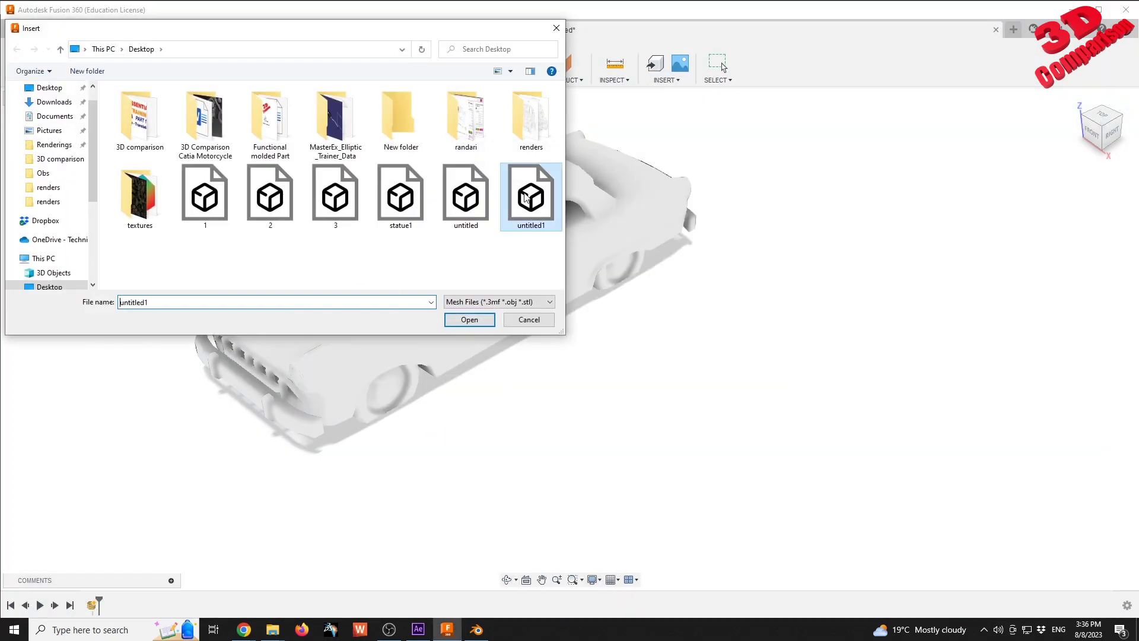
pyautogui.click(469, 319)
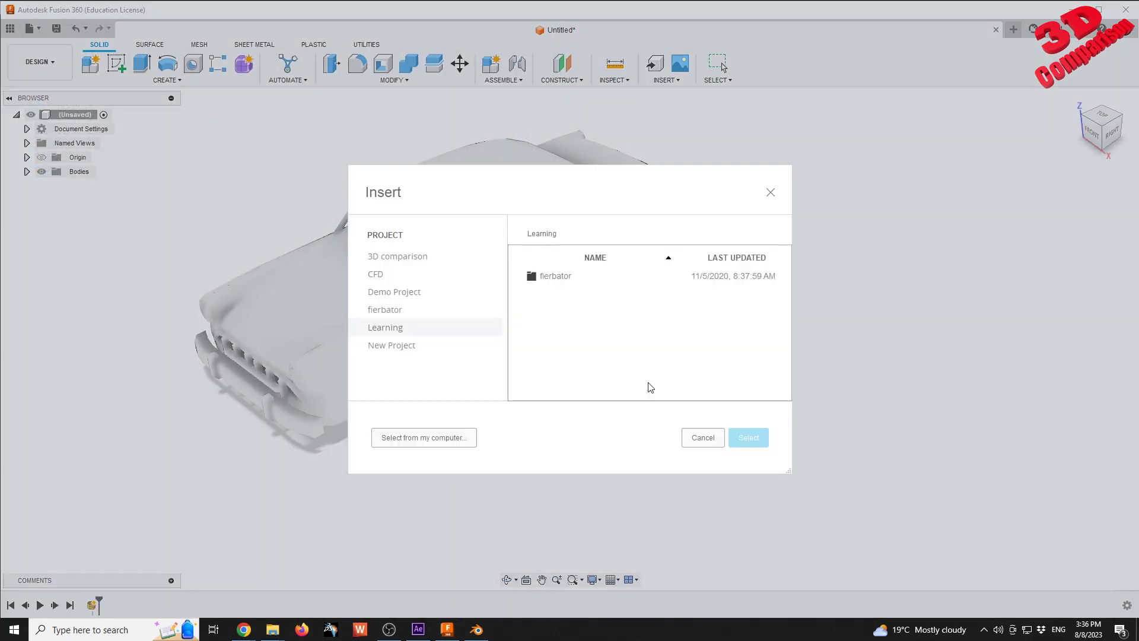
pyautogui.click(451, 442)
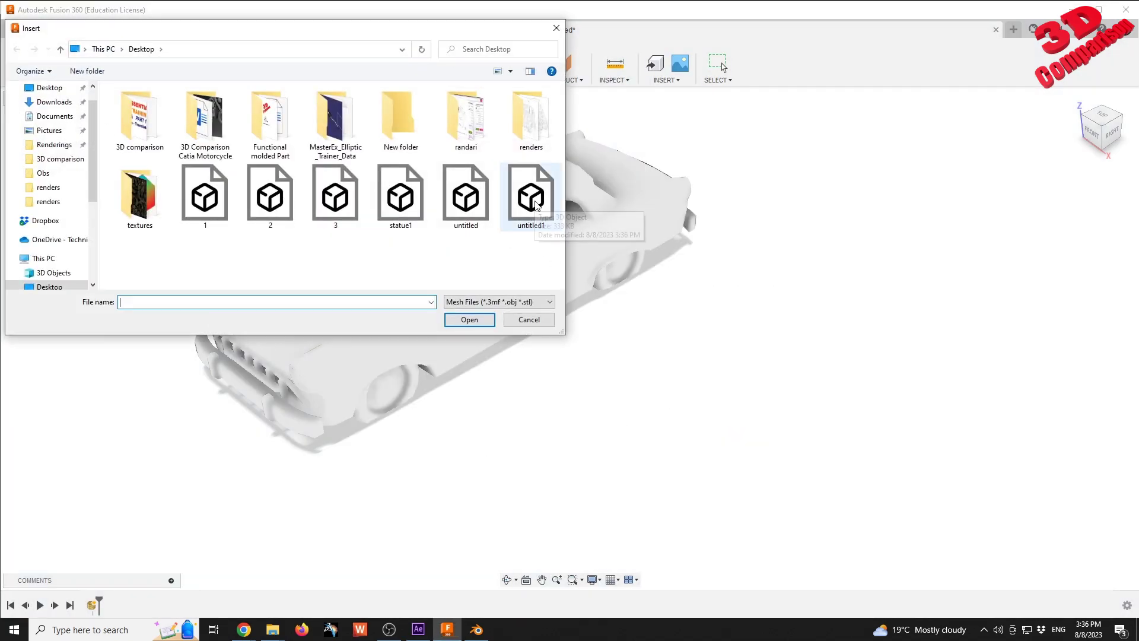
pyautogui.click(531, 198)
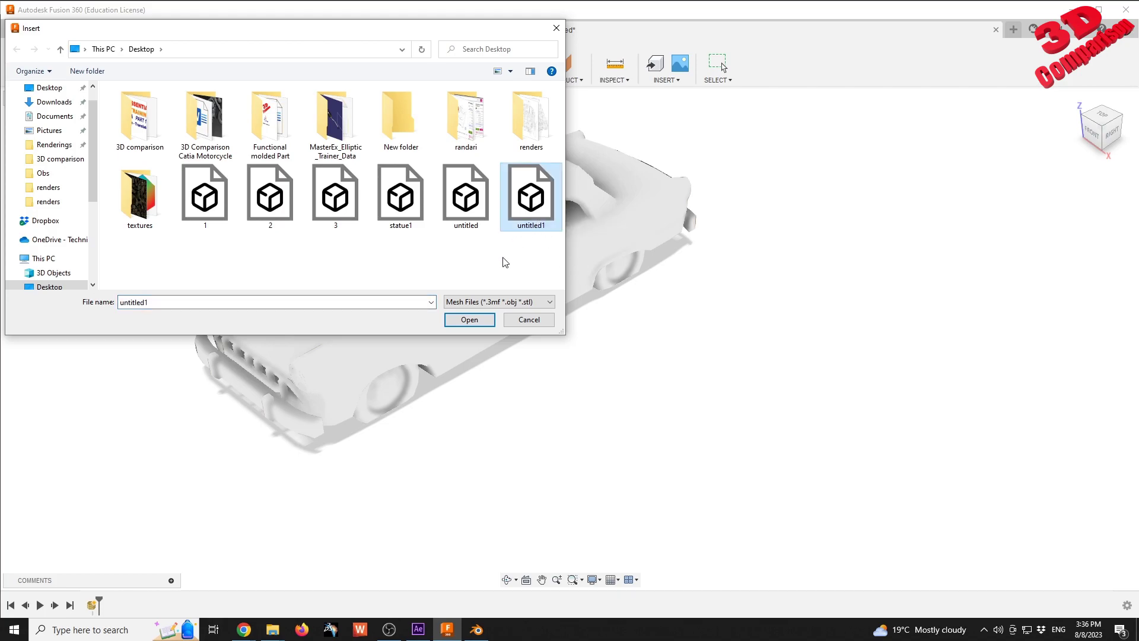
pyautogui.click(470, 319)
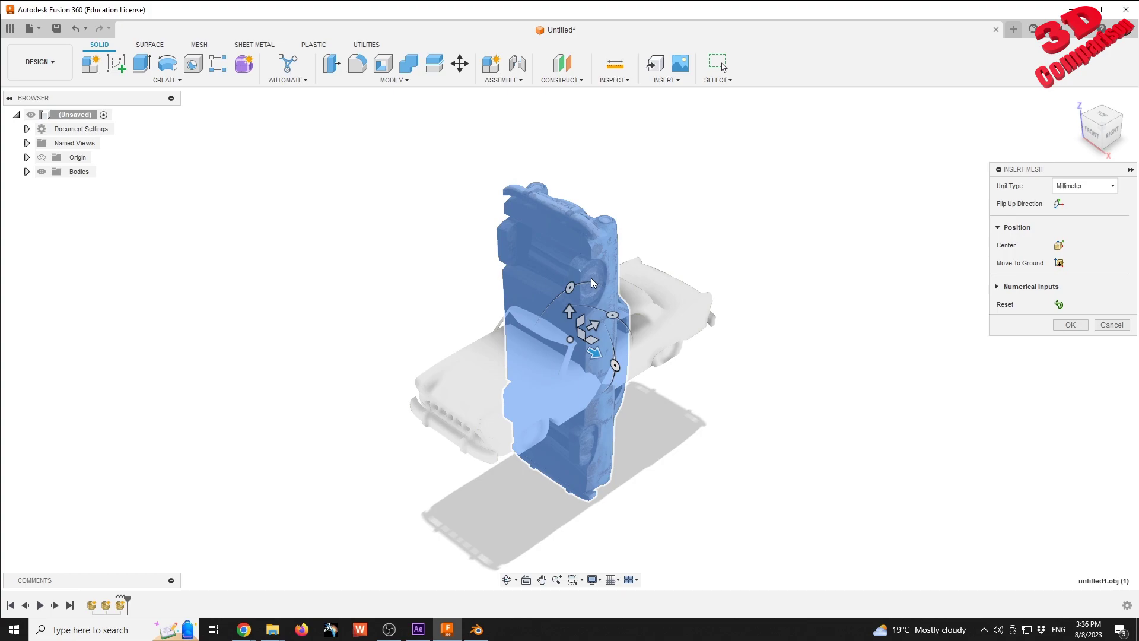
pyautogui.moveTo(591, 284); pyautogui.dragTo(741, 436)
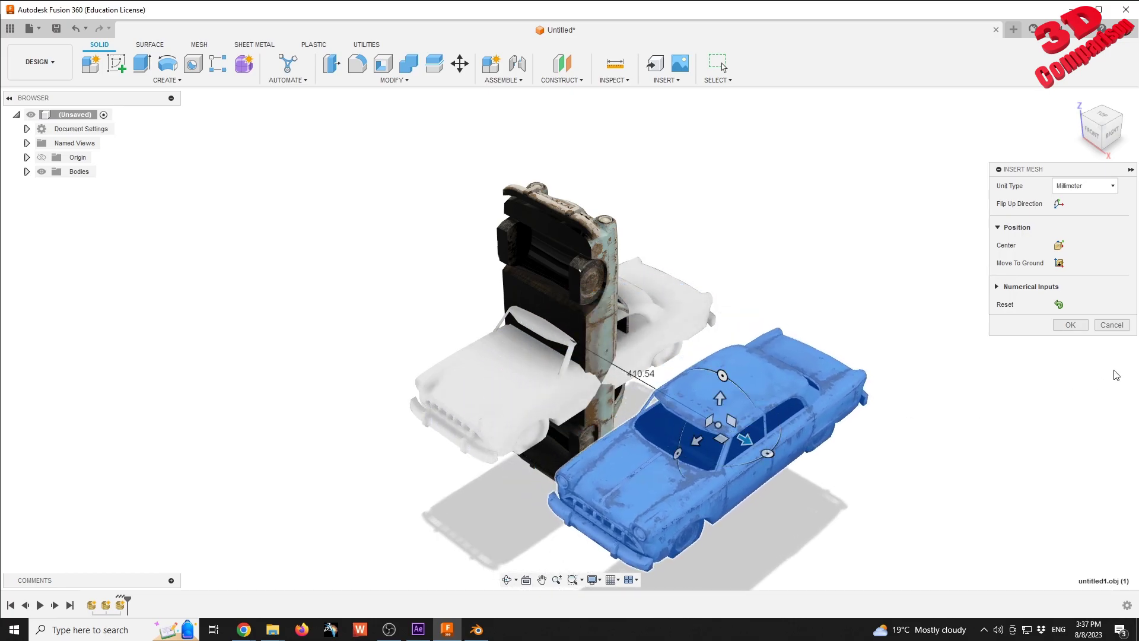
# Confirm the textured mesh, delete the upright untitled1.obj body, and frame both cars in view.
pyautogui.click(1083, 327)
pyautogui.click(26, 172)
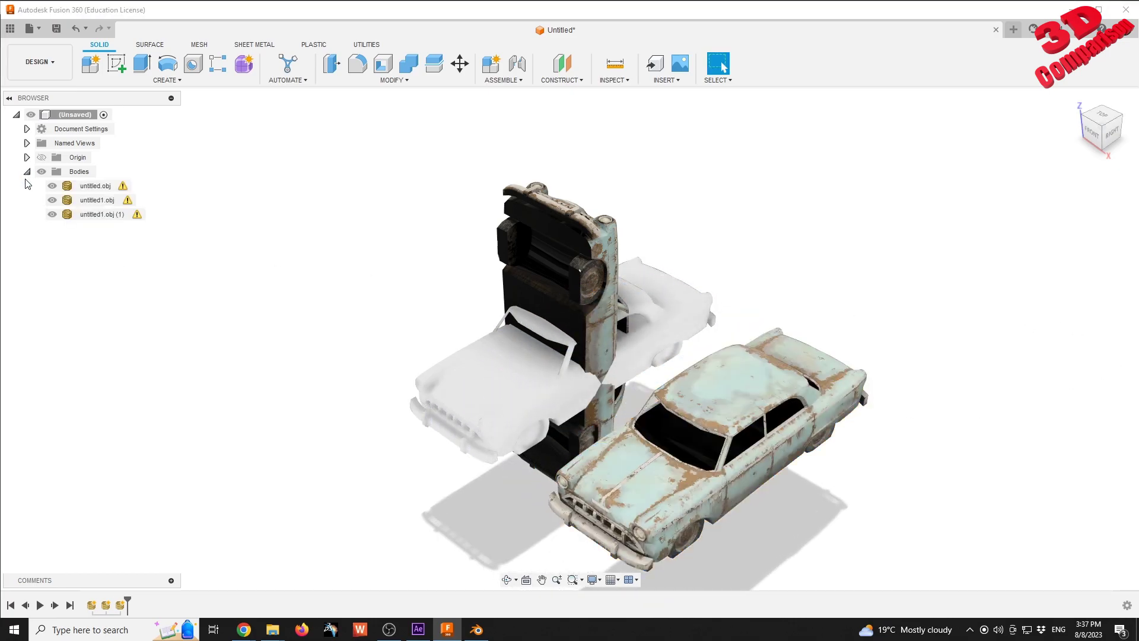
pyautogui.click(94, 201)
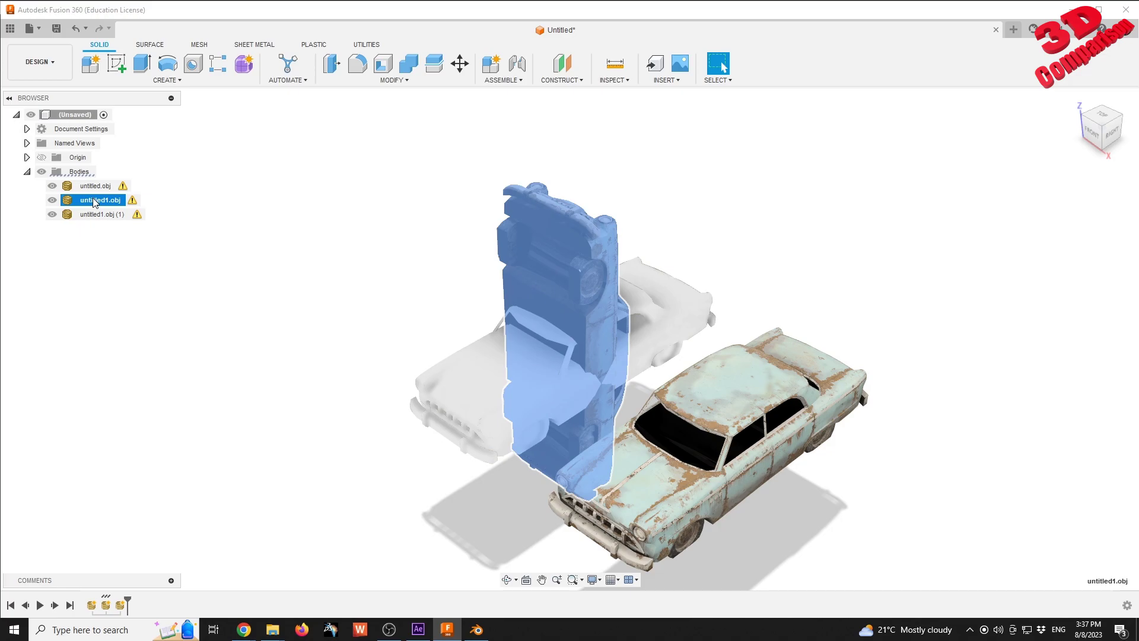
pyautogui.press('Delete')
pyautogui.moveTo(833, 485); pyautogui.dragTo(811, 446, button='middle')
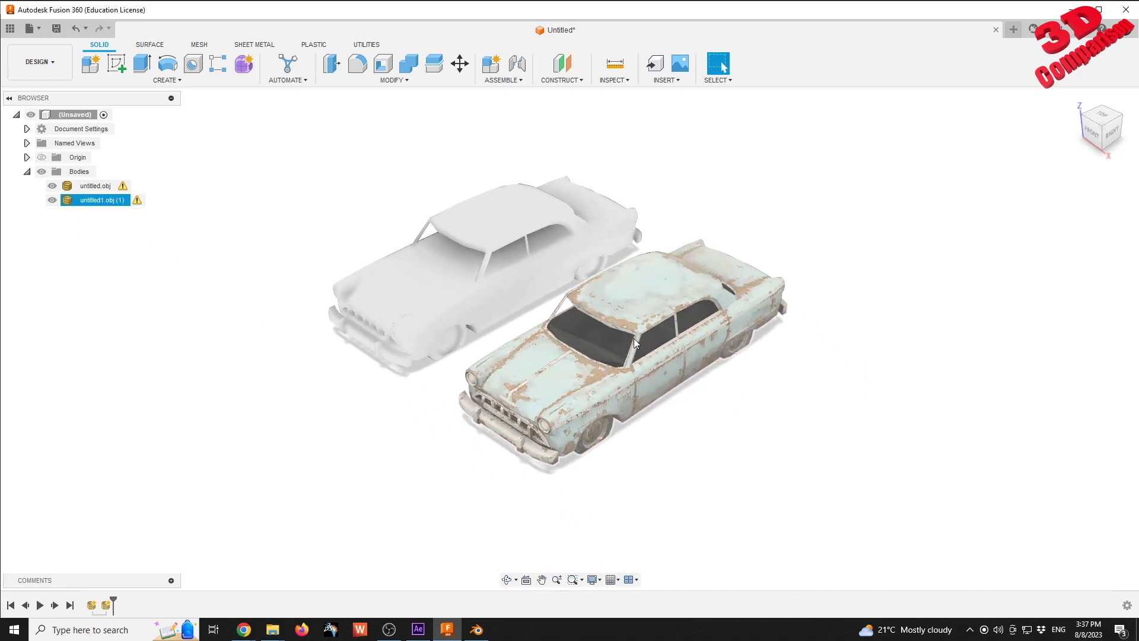
pyautogui.scroll(3, 632, 354)
pyautogui.moveTo(631, 354)
pyautogui.keyDown('shift'); pyautogui.mouseDown(button='middle')
pyautogui.moveTo(631, 306)
pyautogui.moveTo(648, 354)
pyautogui.mouseUp(button='middle'); pyautogui.keyUp('shift')
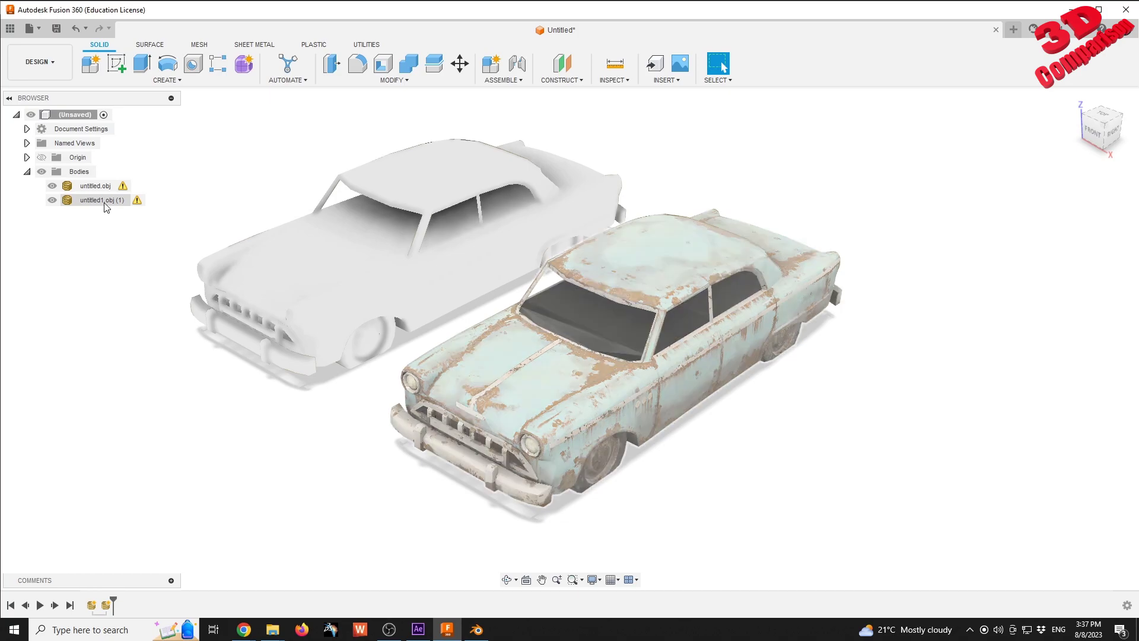
pyautogui.hotkey('alt', 'Tab')
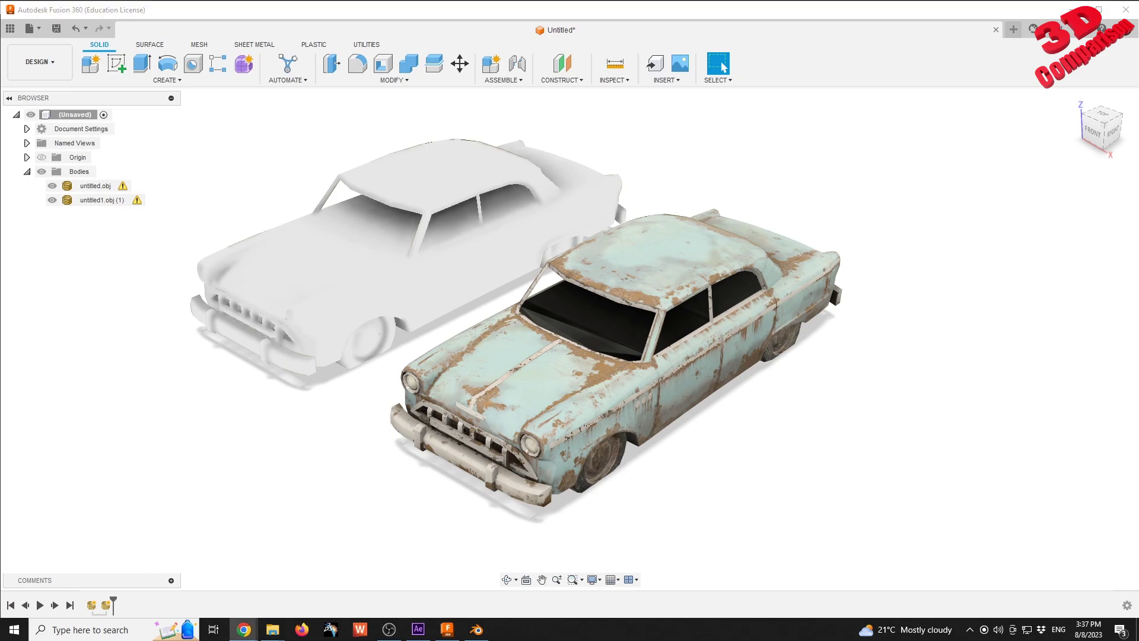